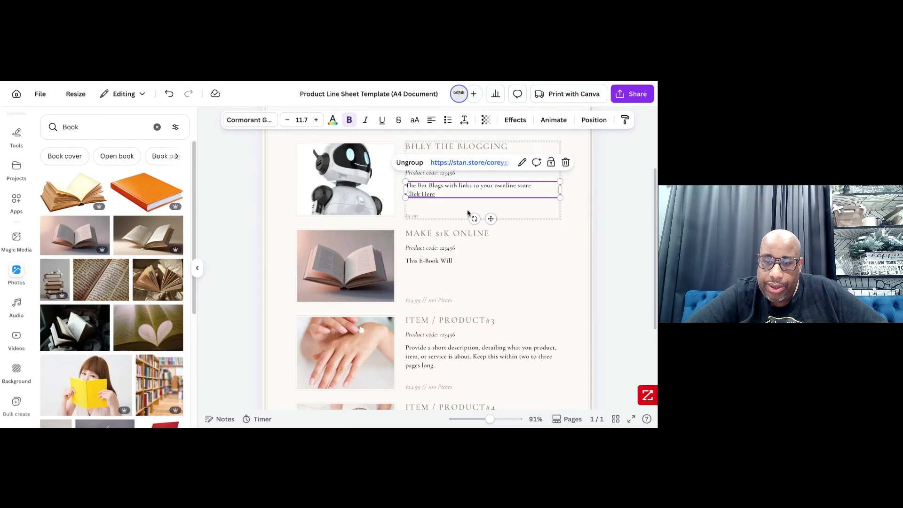
# - Complete the Make $1K Online description as "This E-Book will guide you to your first online stream to $1k."
pyautogui.click(416, 217)
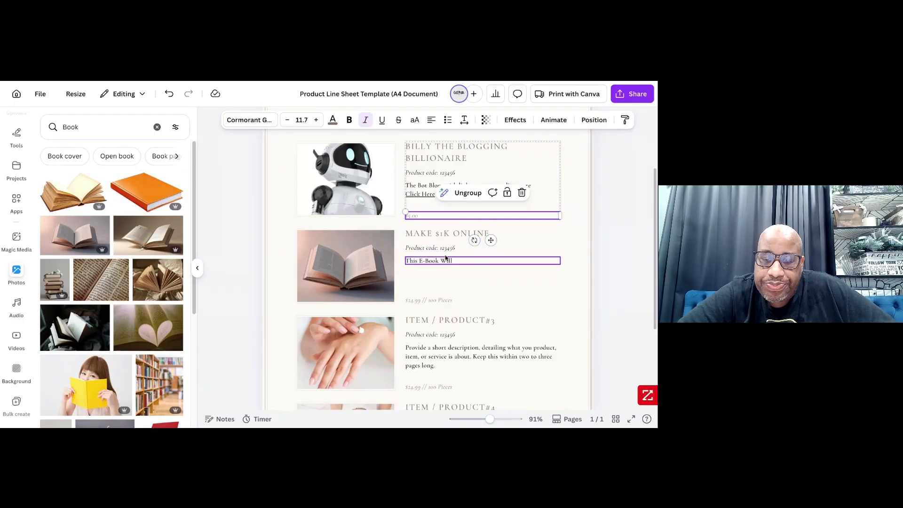
pyautogui.click(458, 262)
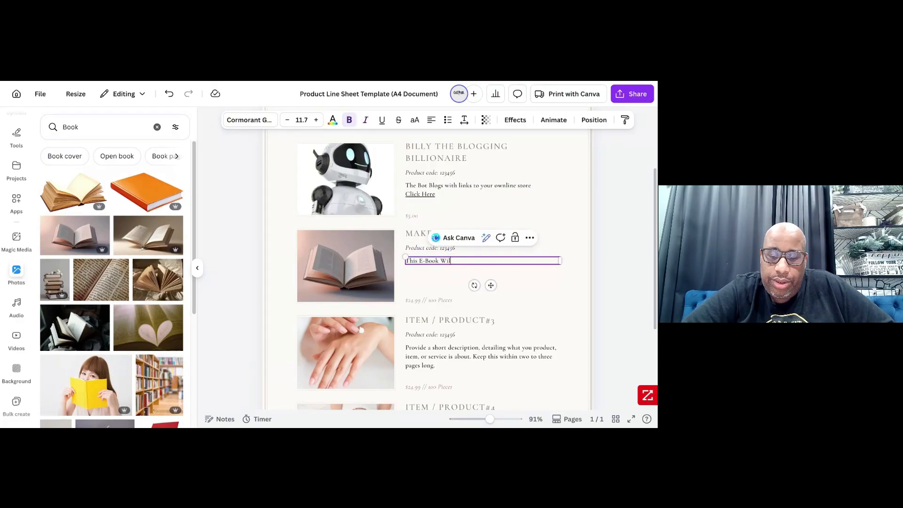
pyautogui.press('BackSpace')
pyautogui.press('BackSpace')
pyautogui.press('BackSpace')
pyautogui.write('w')
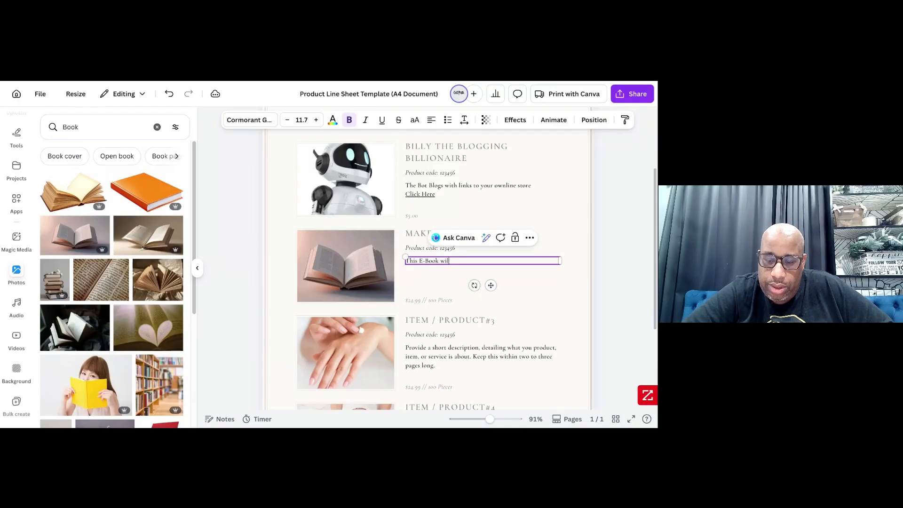
pyautogui.write('ill gui')
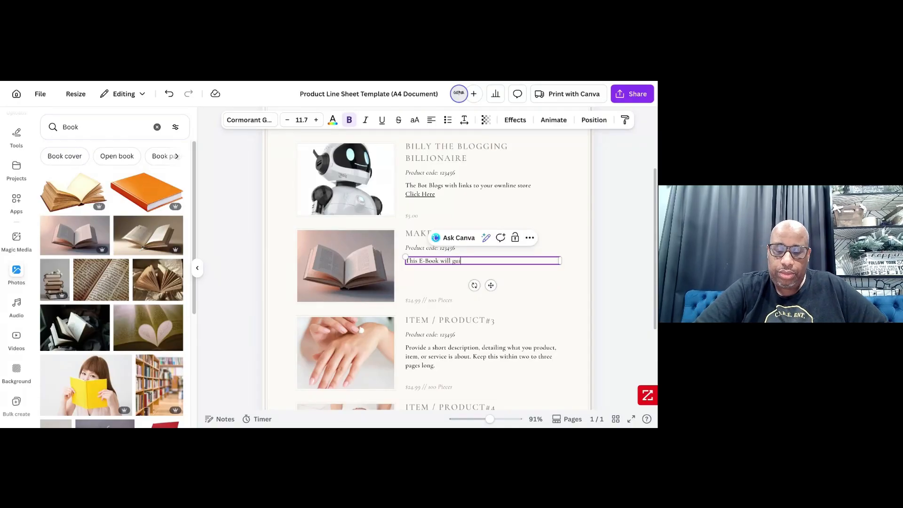
pyautogui.write('de you to yo')
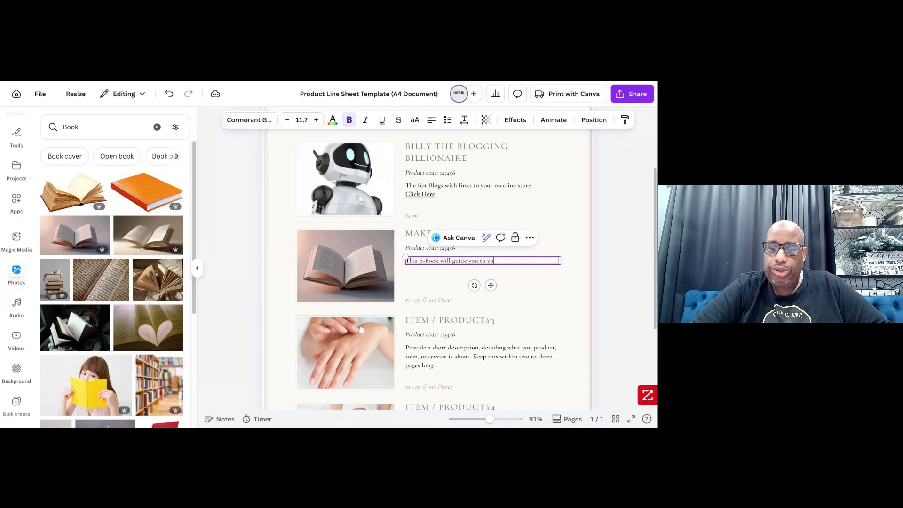
pyautogui.write('ur fi')
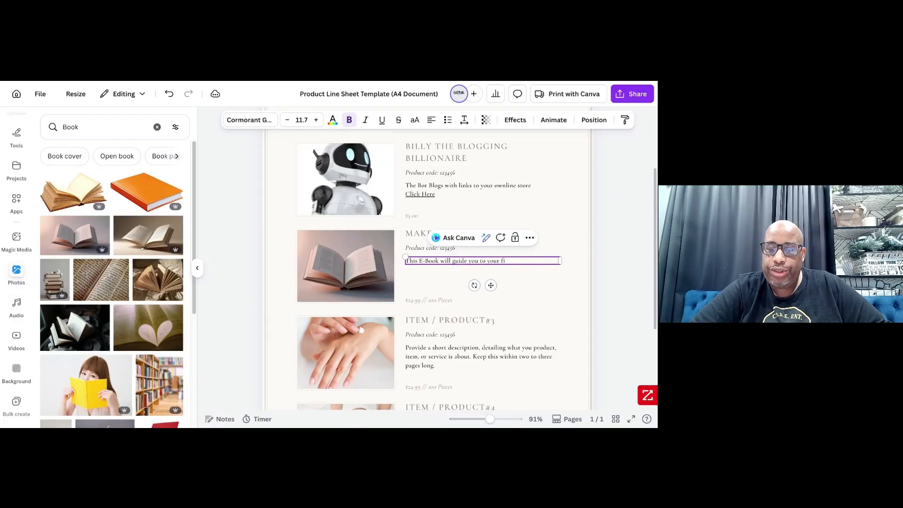
pyautogui.write('rst o')
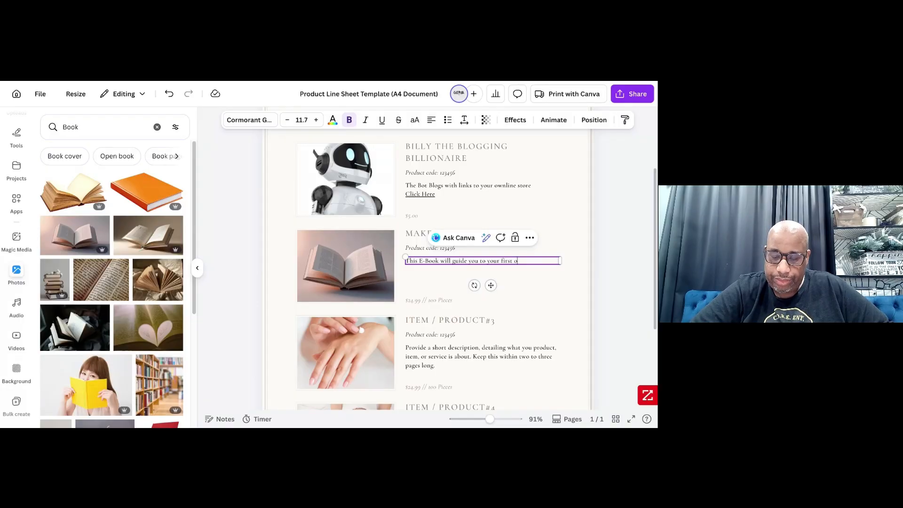
pyautogui.write('nline st')
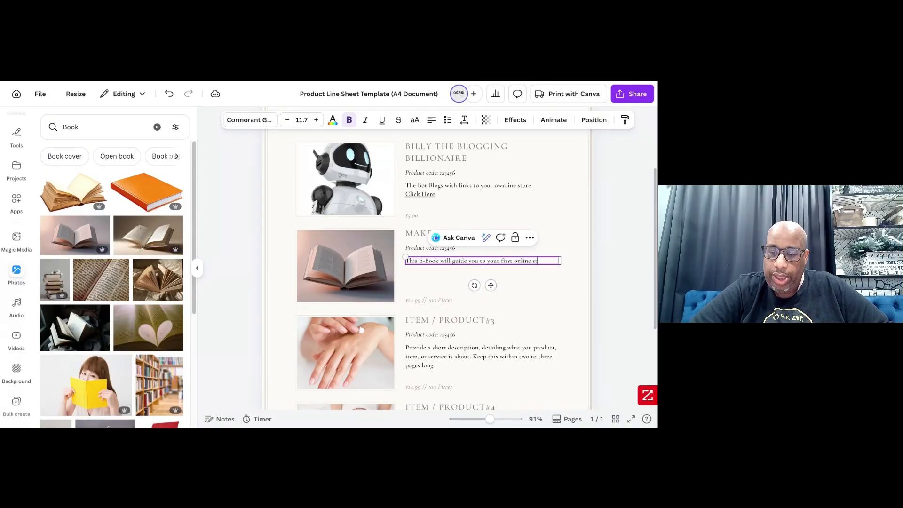
pyautogui.write('ream to')
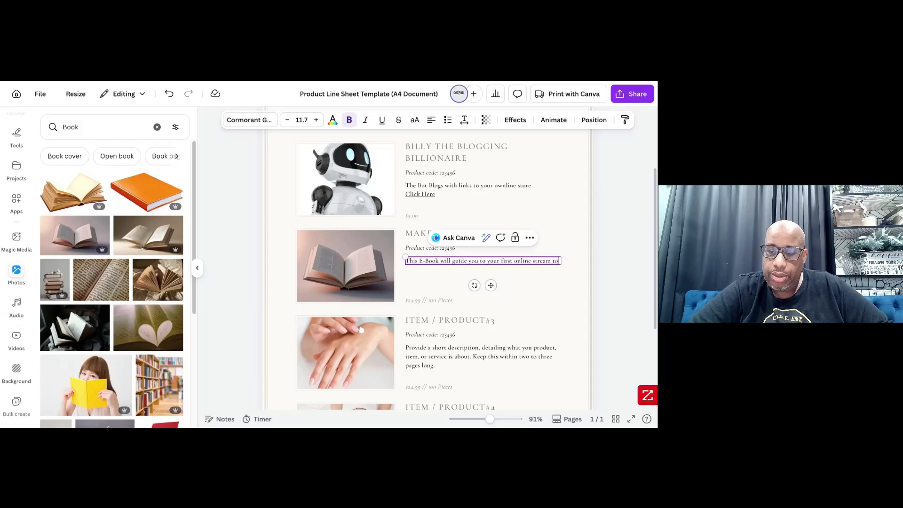
pyautogui.press('Return')
pyautogui.write('$1')
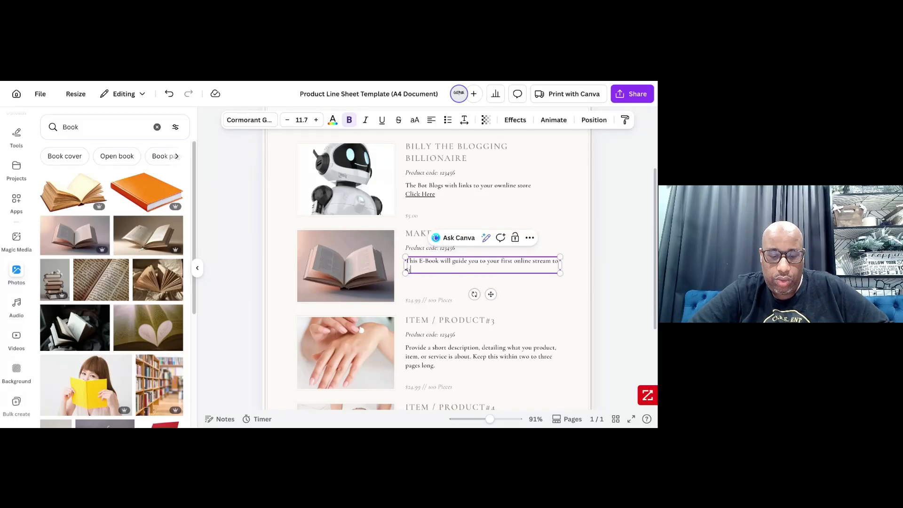
pyautogui.write('k')
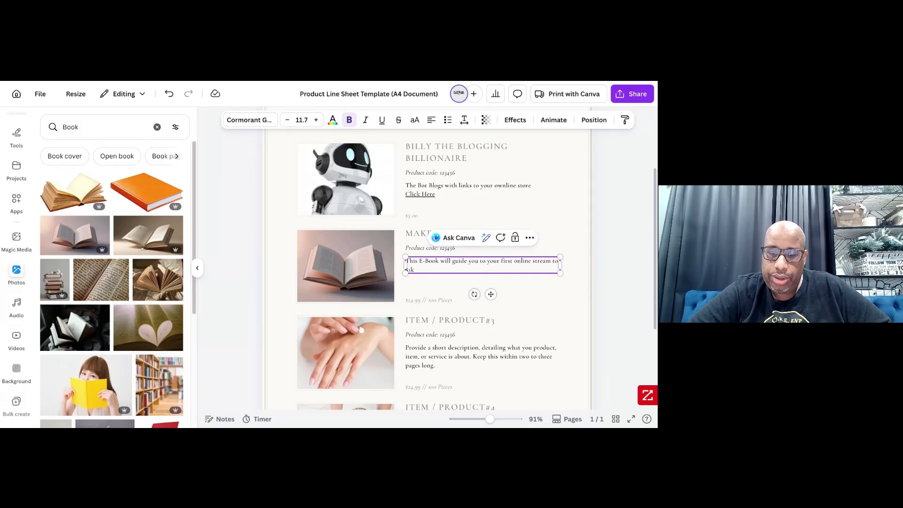
pyautogui.write('.')
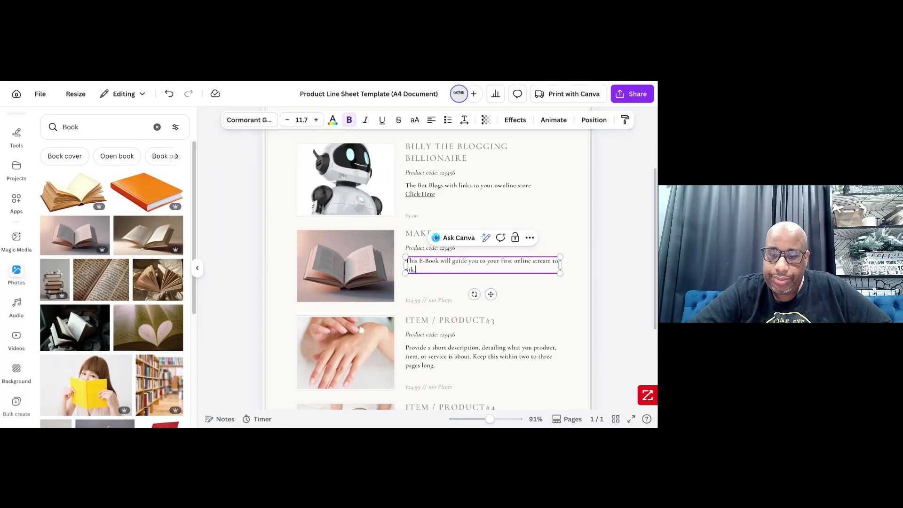
pyautogui.write(' Click Here')
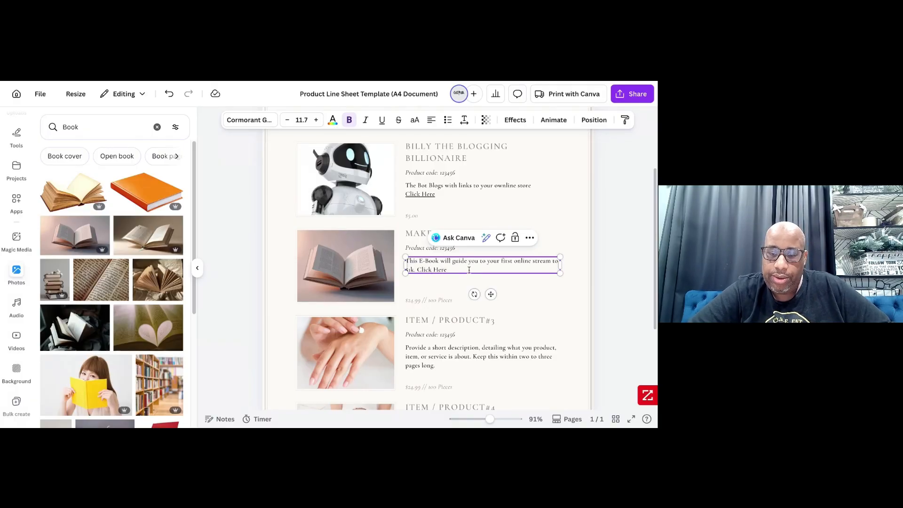
# - Append "Click Here" to the e-book description and link those words to the copied make-your-first-1000-online-ebook store page
pyautogui.moveTo(448, 271); pyautogui.dragTo(418, 272)
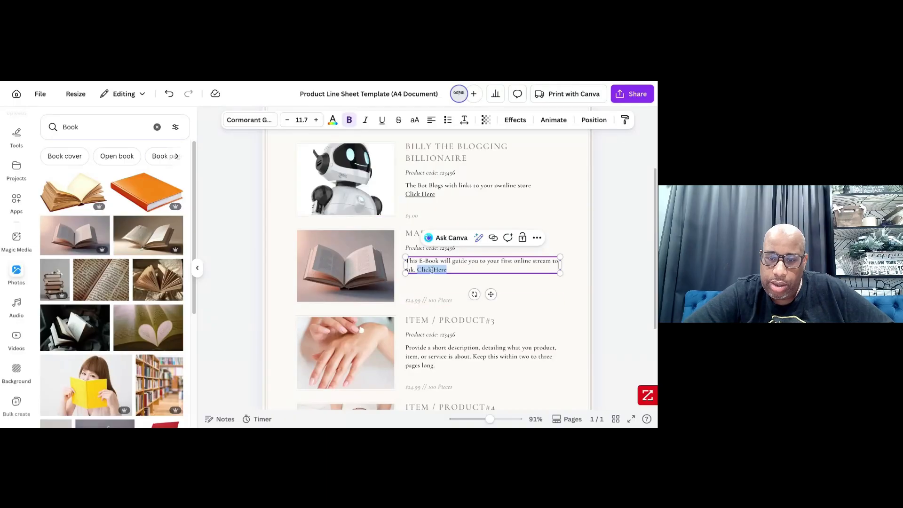
pyautogui.click(493, 237)
pyautogui.hotkey('ctrl', 'v')
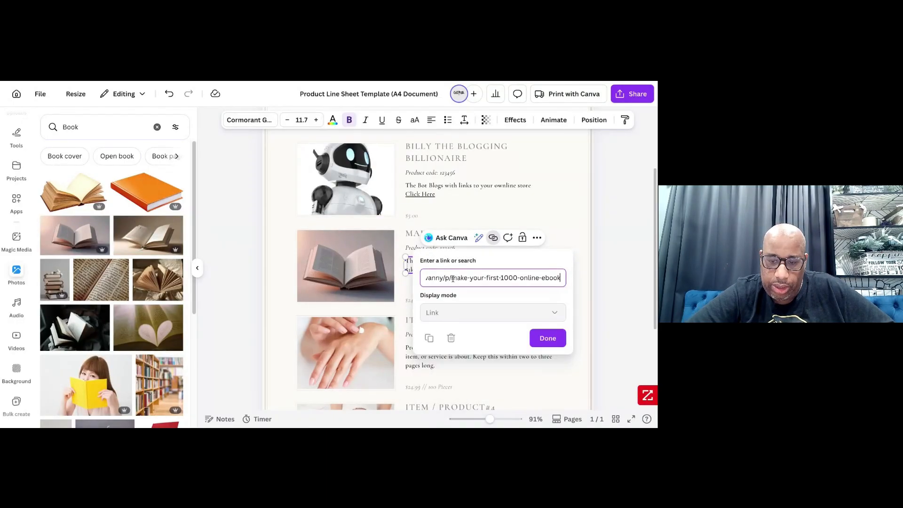
pyautogui.click(547, 339)
pyautogui.click(545, 371)
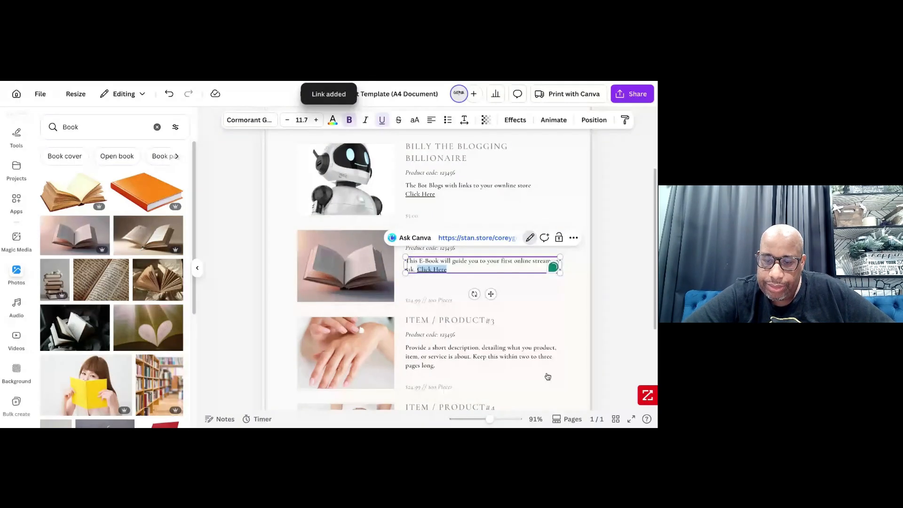
pyautogui.click(555, 296)
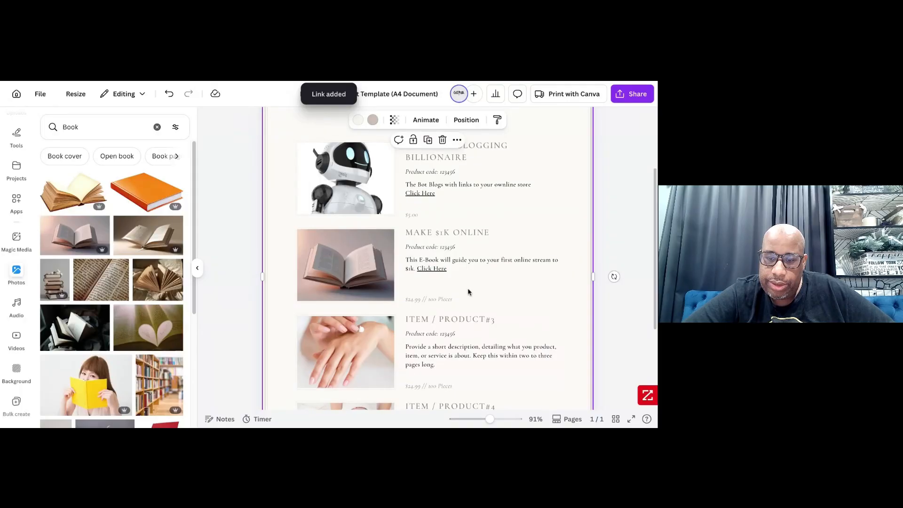
# - Try to delete the hand photo from the grouped Item / Product#3 entry
pyautogui.scroll(-3, 469, 292)
pyautogui.click(347, 228)
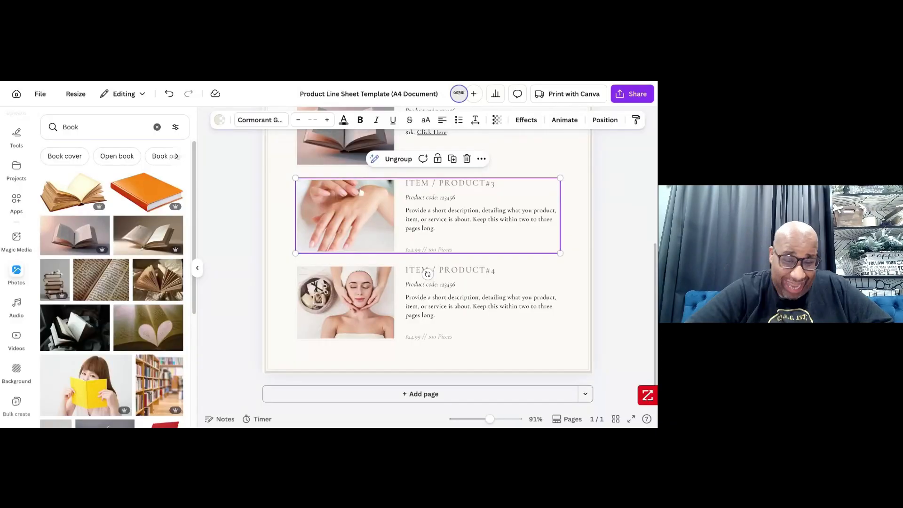
pyautogui.click(347, 224)
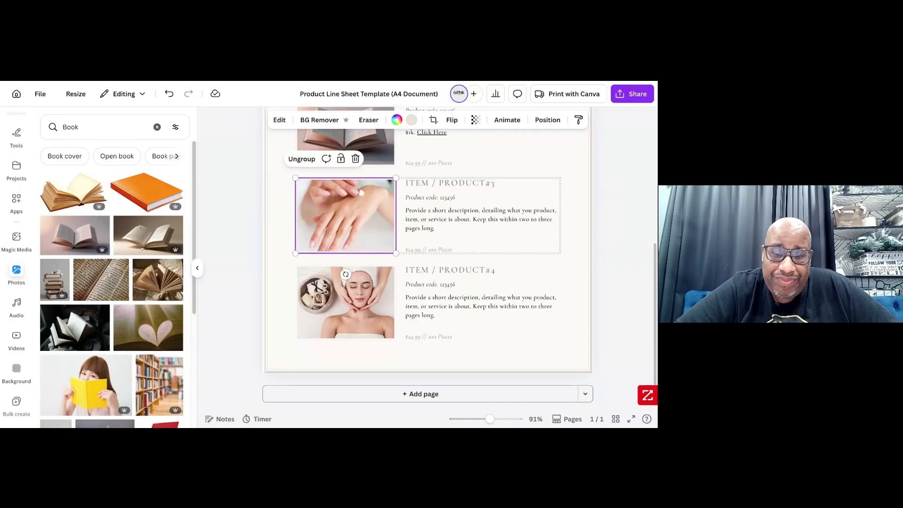
pyautogui.press('Delete')
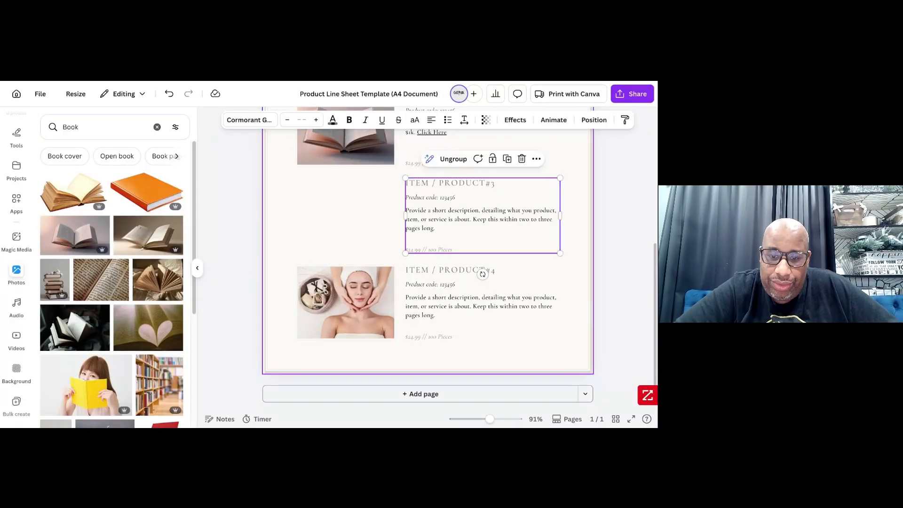
pyautogui.hotkey('ctrl', 'z')
pyautogui.doubleClick(352, 202)
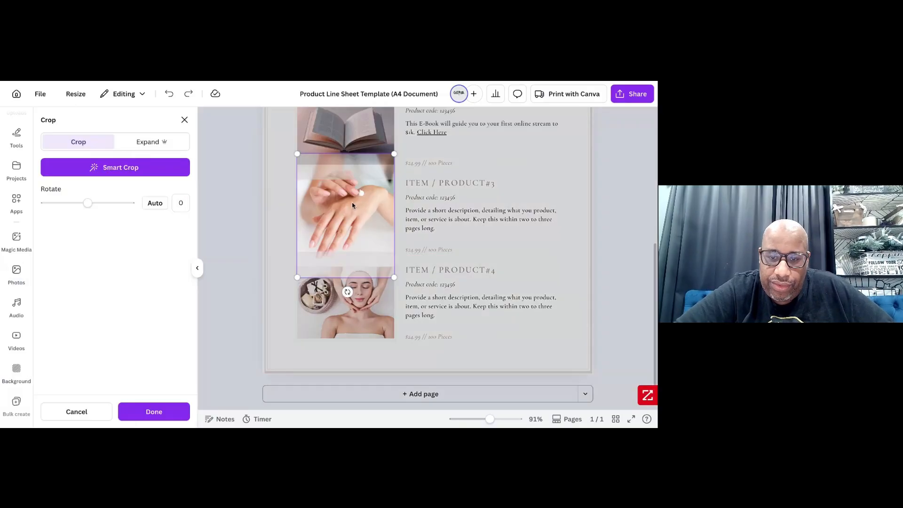
pyautogui.press('Delete')
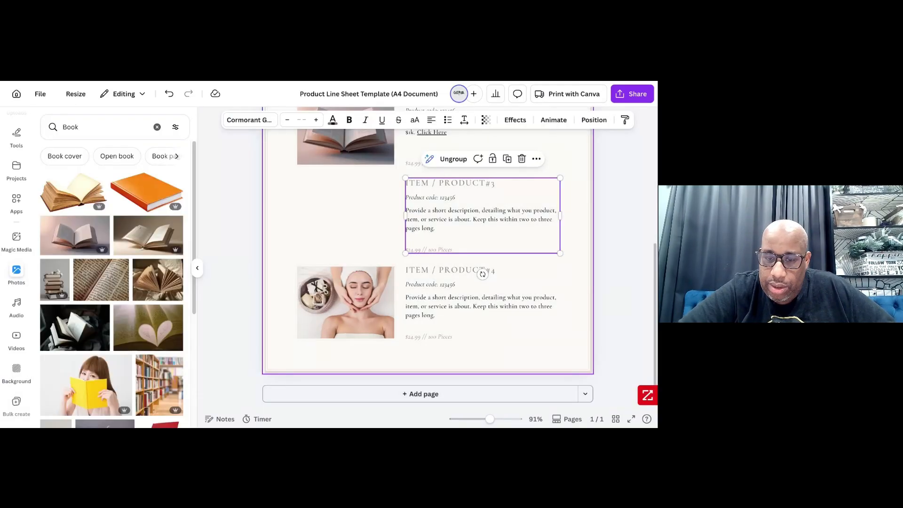
pyautogui.hotkey('ctrl', 'z')
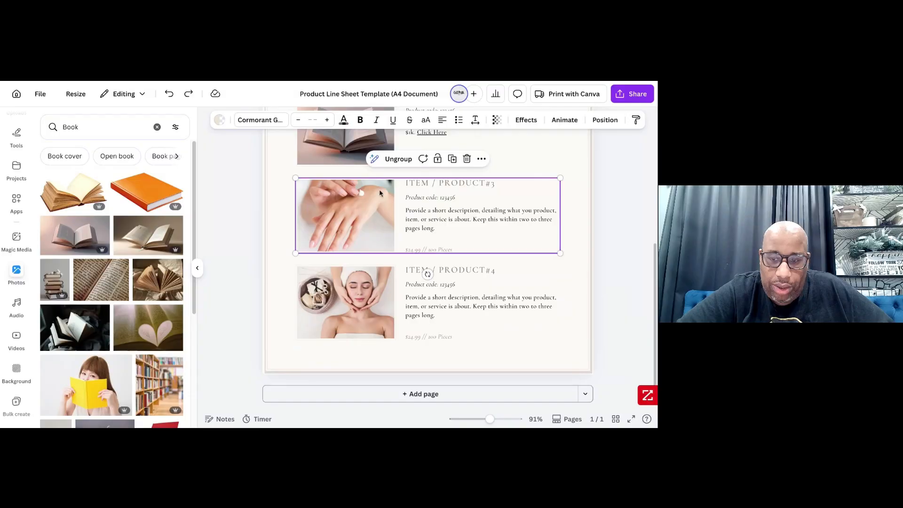
# - Ungroup the Item / Product#3 entry and delete the hand photo from its frame
pyautogui.click(398, 159)
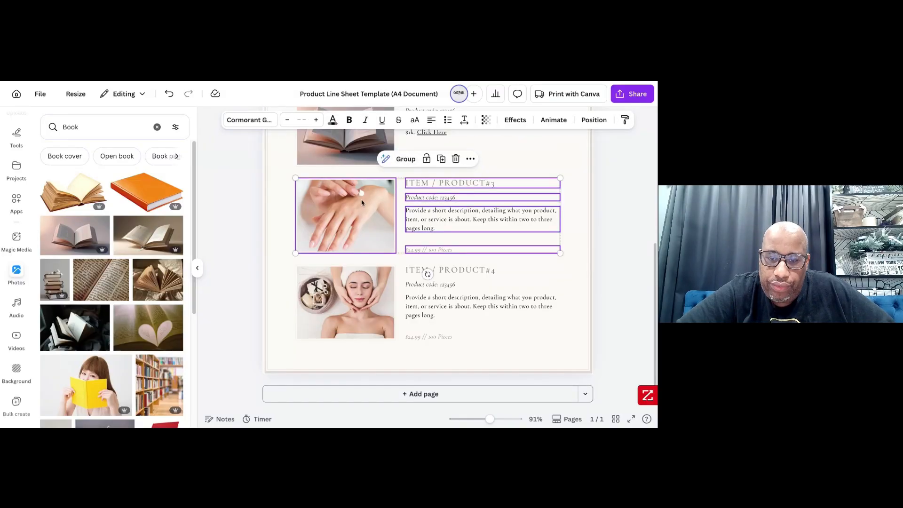
pyautogui.click(361, 203)
pyautogui.press('Delete')
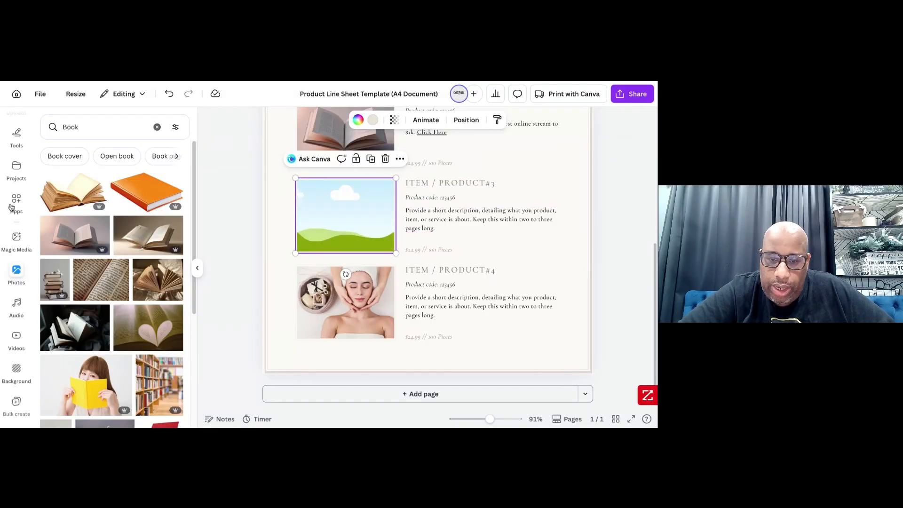
# - Search the photos for "coaching session" and place the picture of a woman facing a seated audience in the empty frame
pyautogui.click(85, 125)
pyautogui.write('Co')
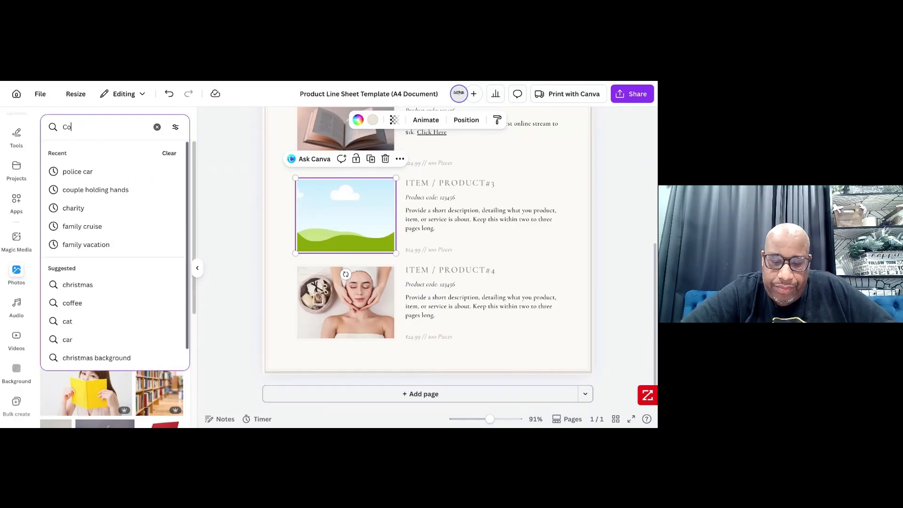
pyautogui.write('aching S')
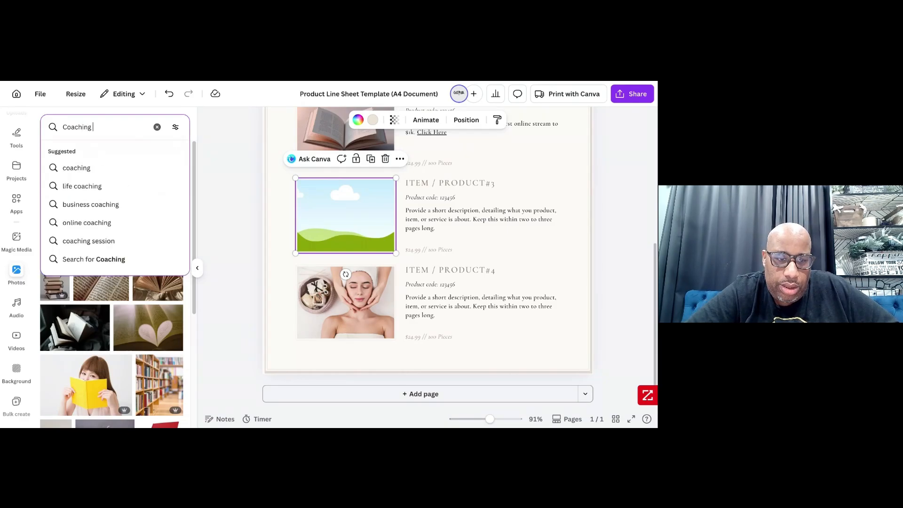
pyautogui.click(87, 240)
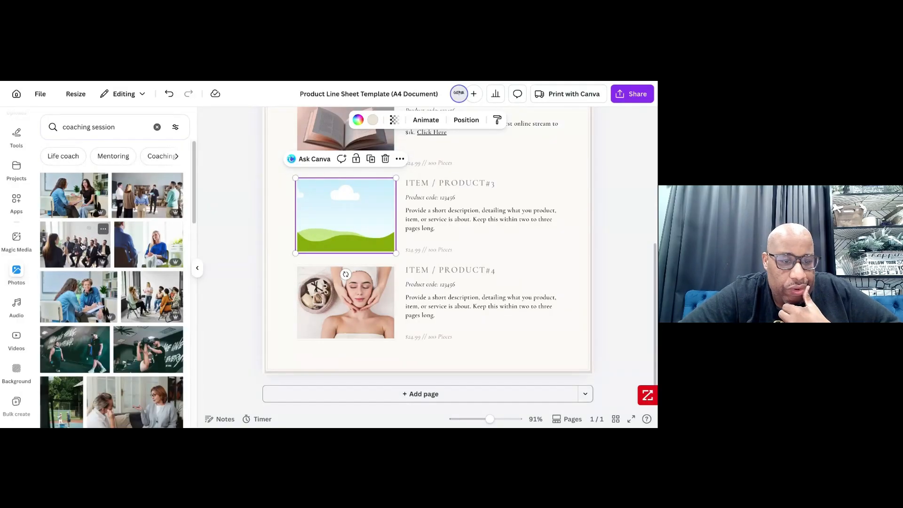
pyautogui.moveTo(83, 247); pyautogui.dragTo(104, 245)
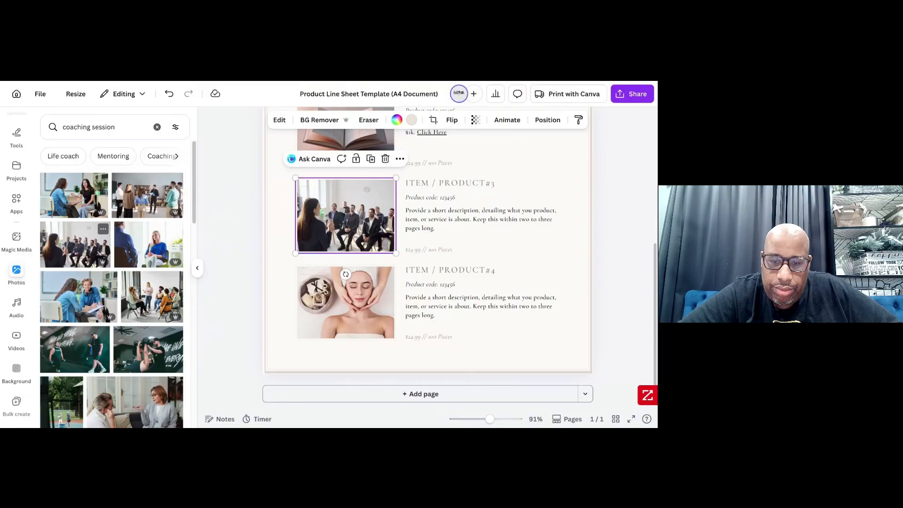
# - Retitle the Item / Product#3 entry as "COACHING SERVICES" and clear its product code line
pyautogui.doubleClick(472, 182)
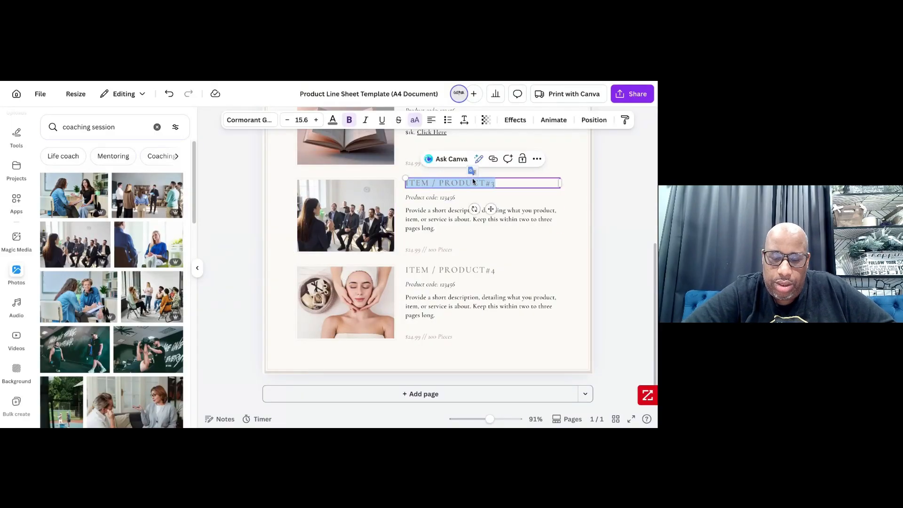
pyautogui.write('COACHI')
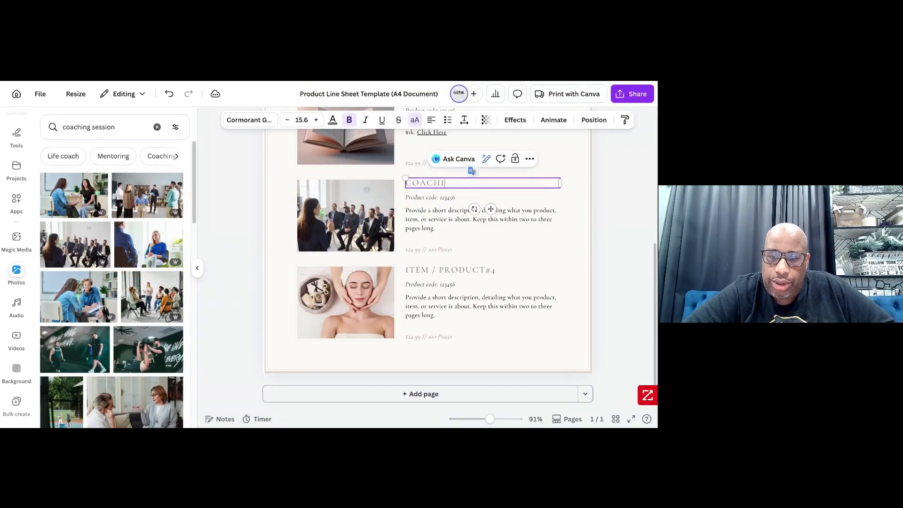
pyautogui.write('NG S')
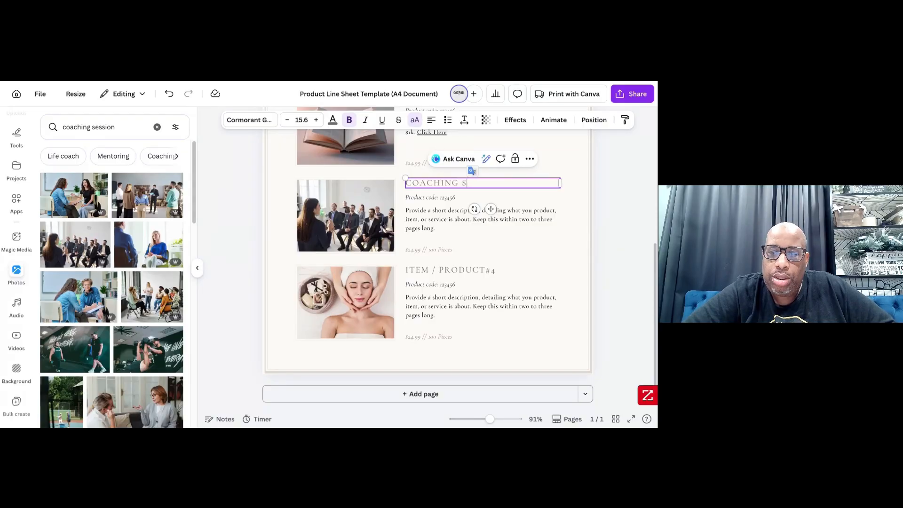
pyautogui.write('ERVICES')
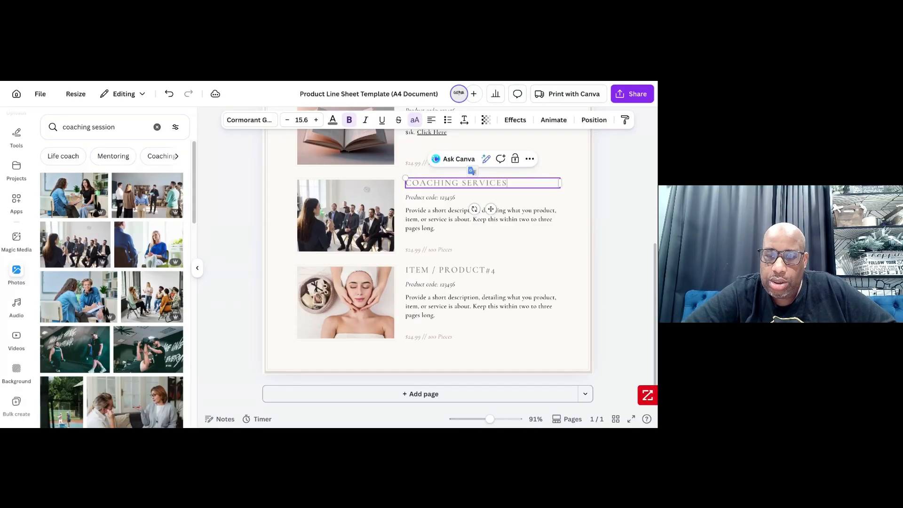
pyautogui.doubleClick(441, 198)
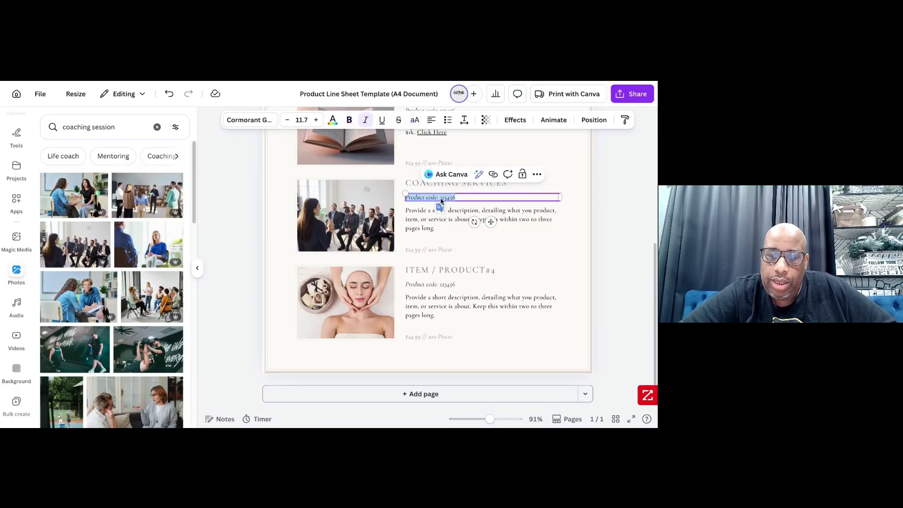
pyautogui.press('BackSpace')
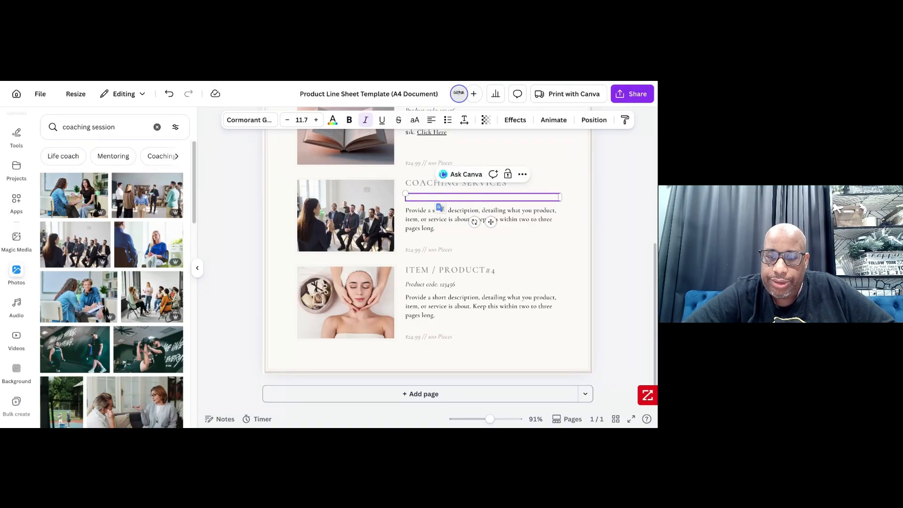
# - Replace the Coaching Services description with "My services will include indepth coaching a guide to transformation and monetary results"
pyautogui.tripleClick(430, 221)
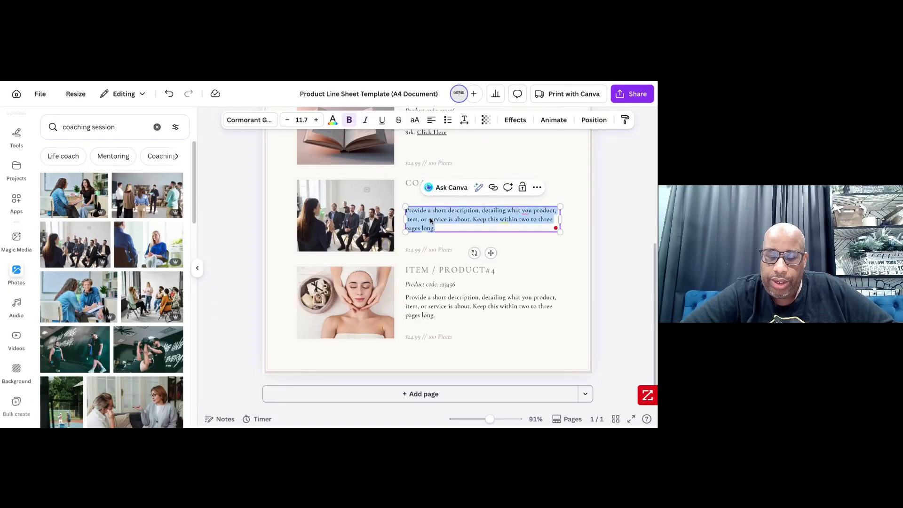
pyautogui.write('My serv')
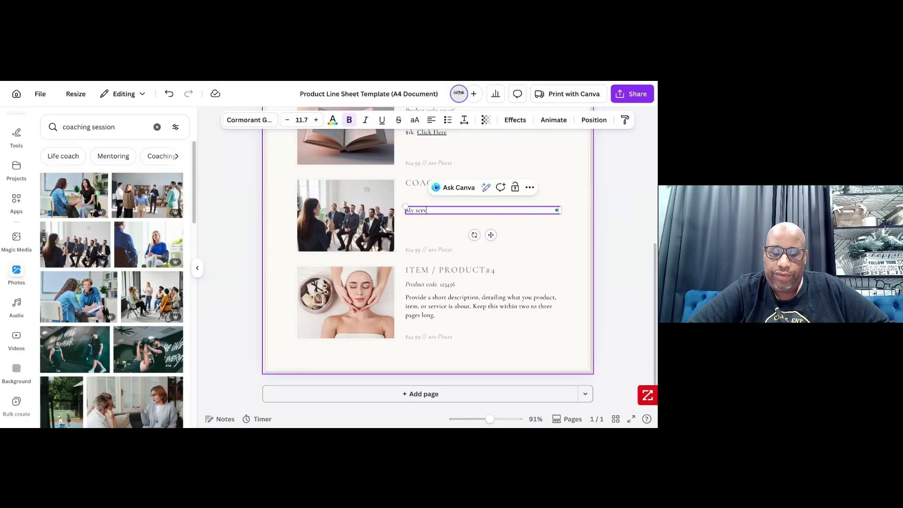
pyautogui.write('i')
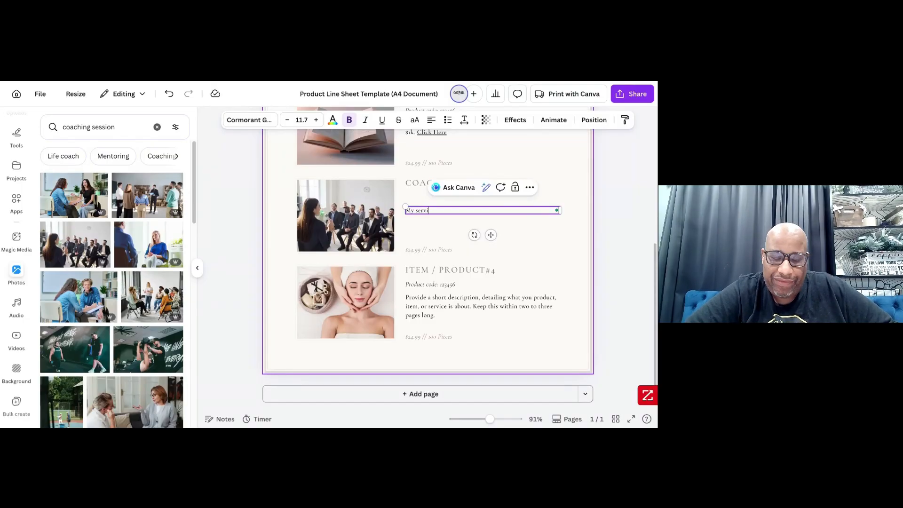
pyautogui.write('ces wi')
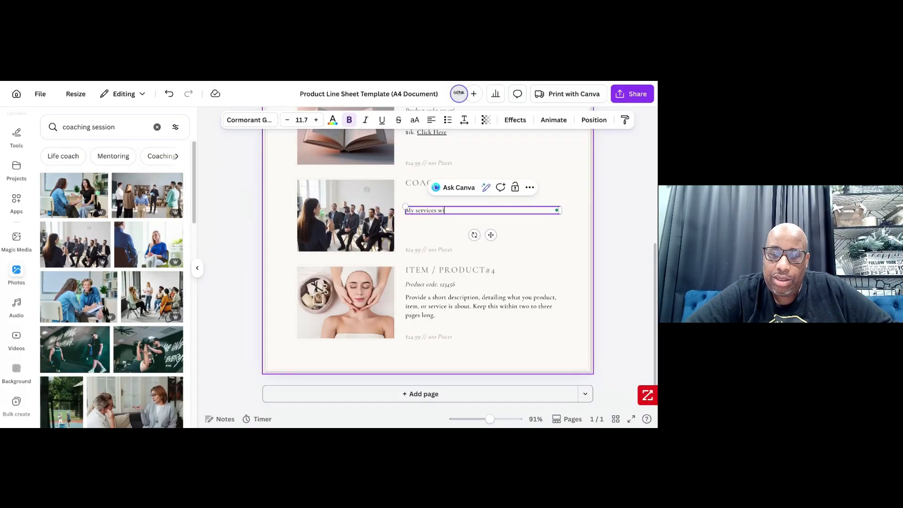
pyautogui.write('ll include ')
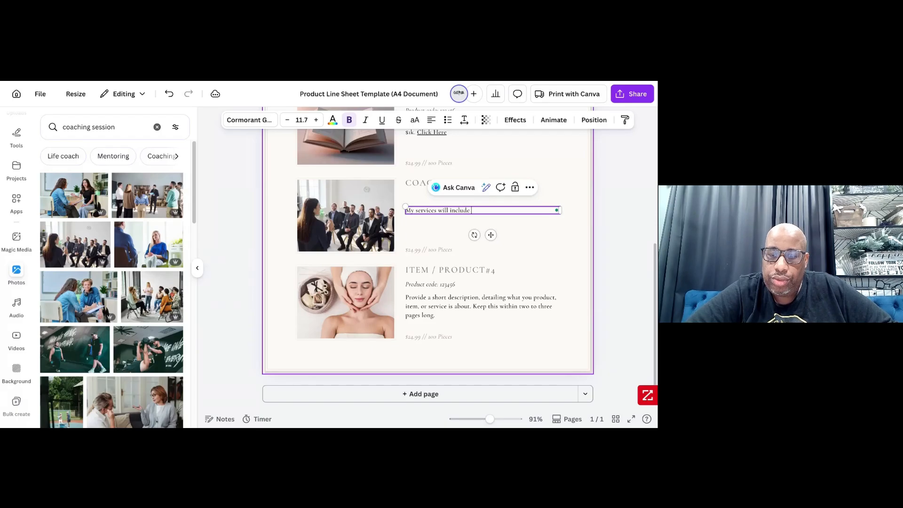
pyautogui.write('indep')
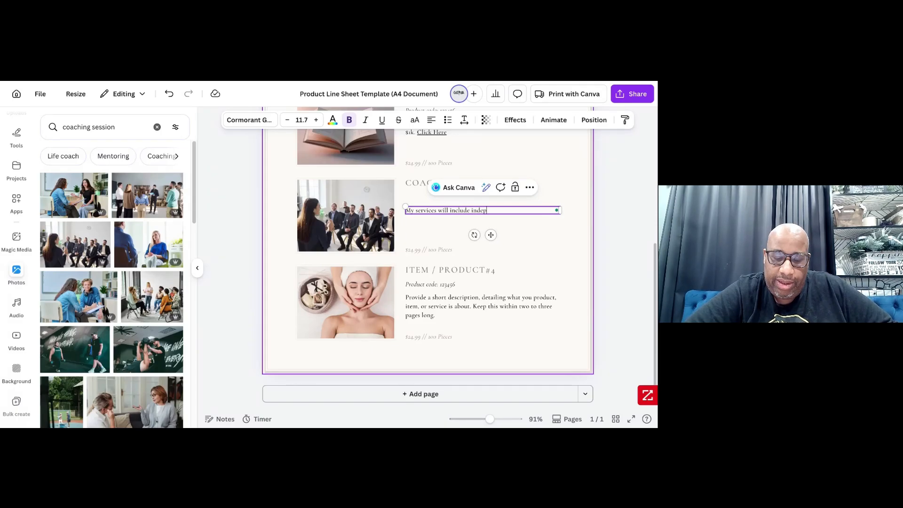
pyautogui.write('th coac')
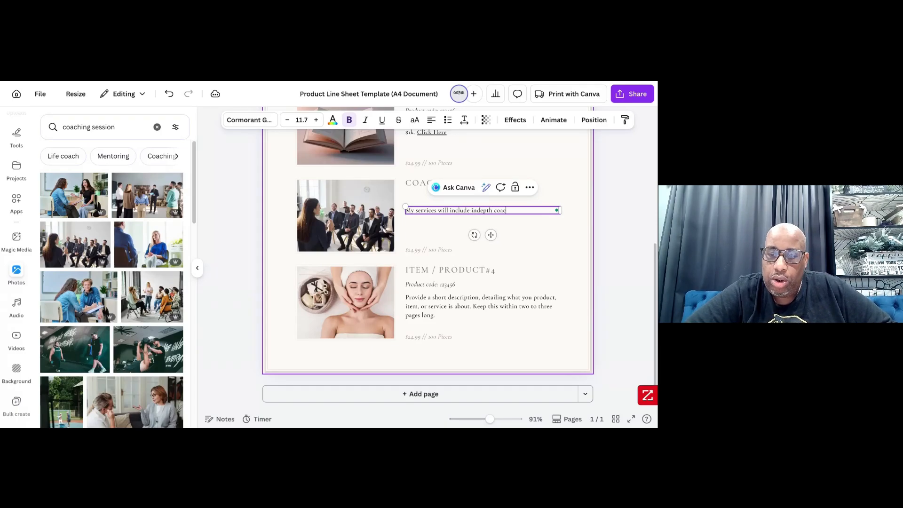
pyautogui.write('hing a guide to')
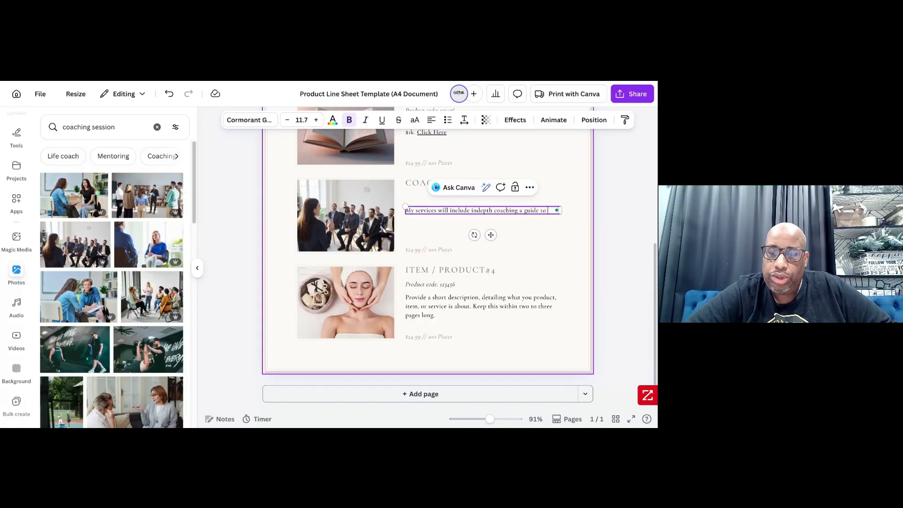
pyautogui.write(' trans')
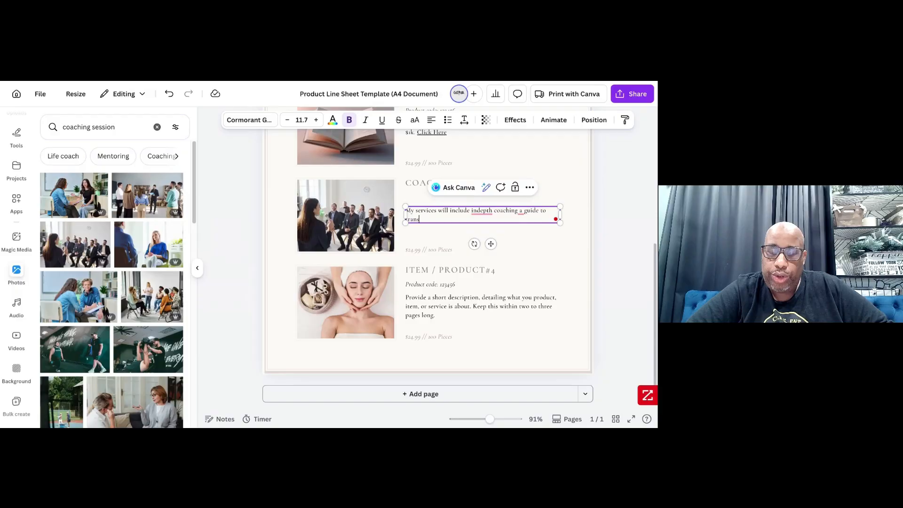
pyautogui.write('formatio')
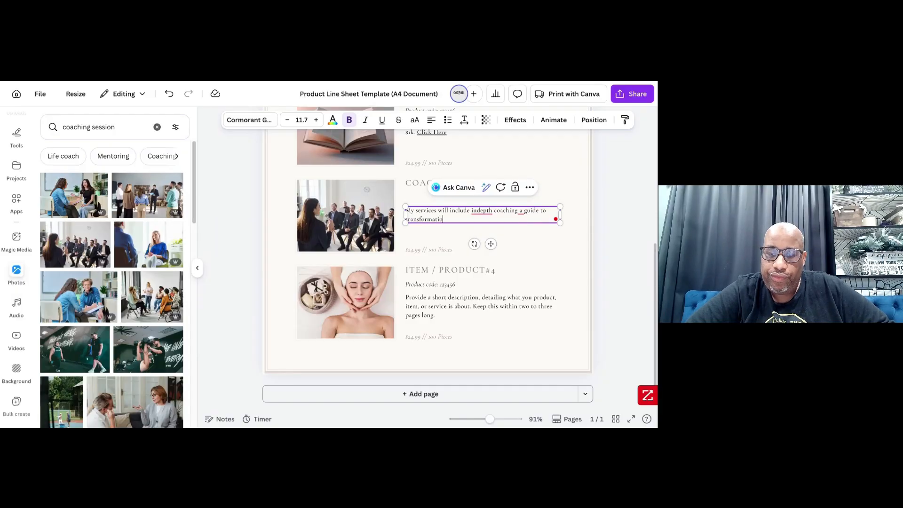
pyautogui.write('n and')
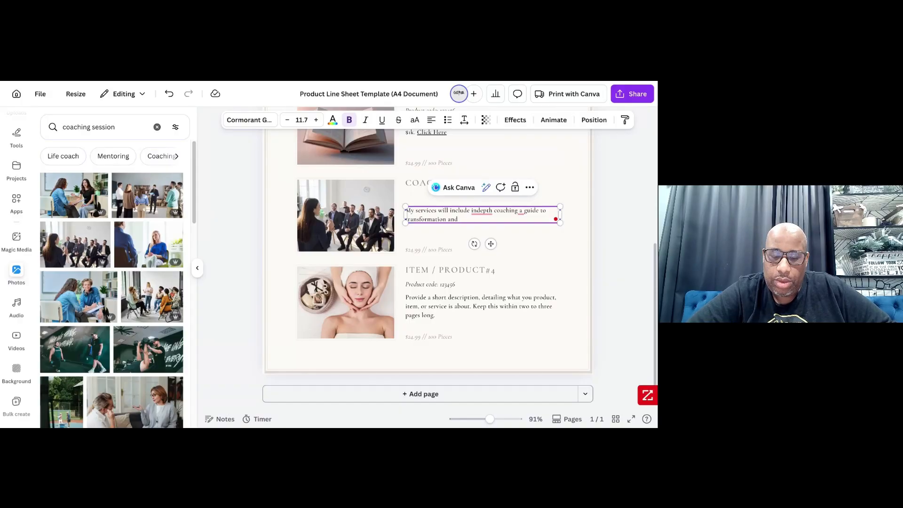
pyautogui.write('nmonetary')
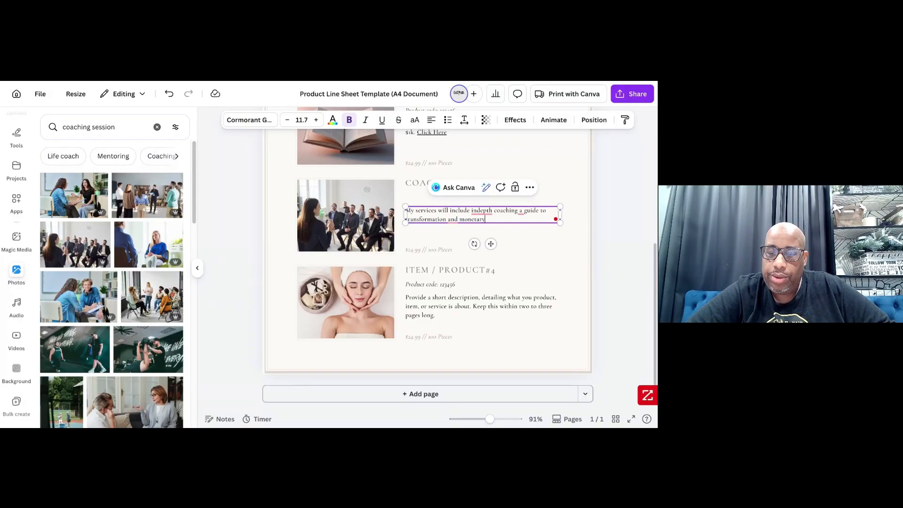
pyautogui.write(' resu')
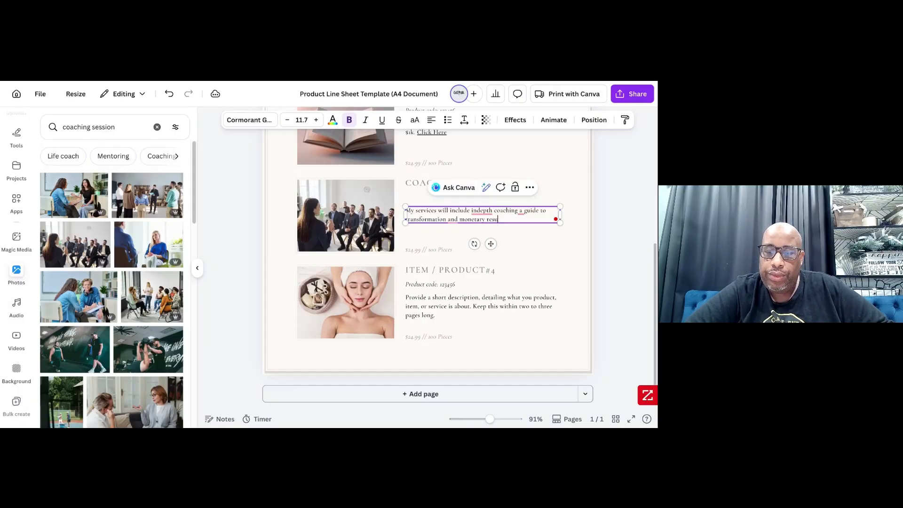
pyautogui.write('lts')
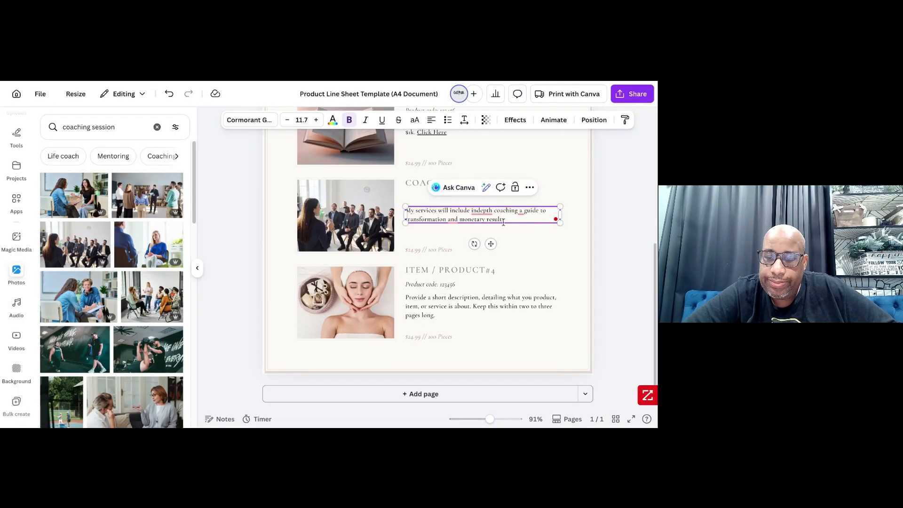
# - Accept the suggested corrections in the coaching description: "in-depth" and commas after "coaching" and "transformation"
pyautogui.click(482, 210)
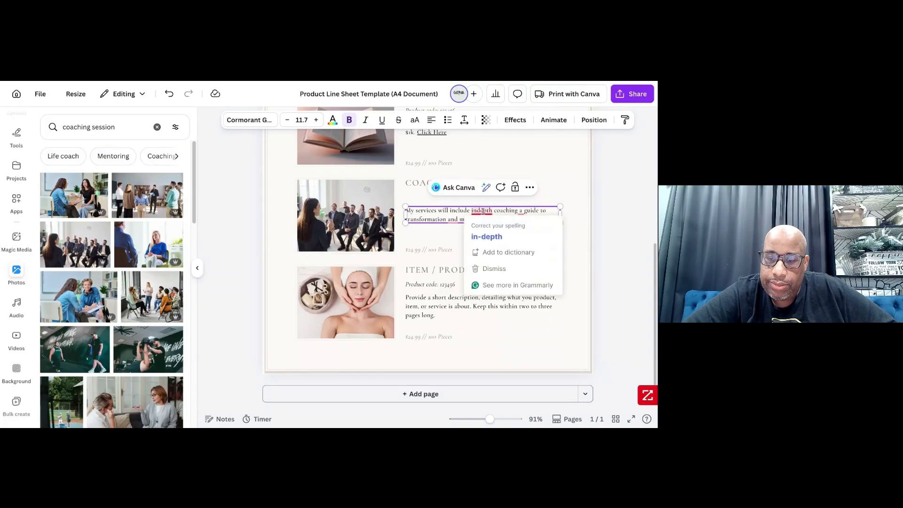
pyautogui.click(482, 233)
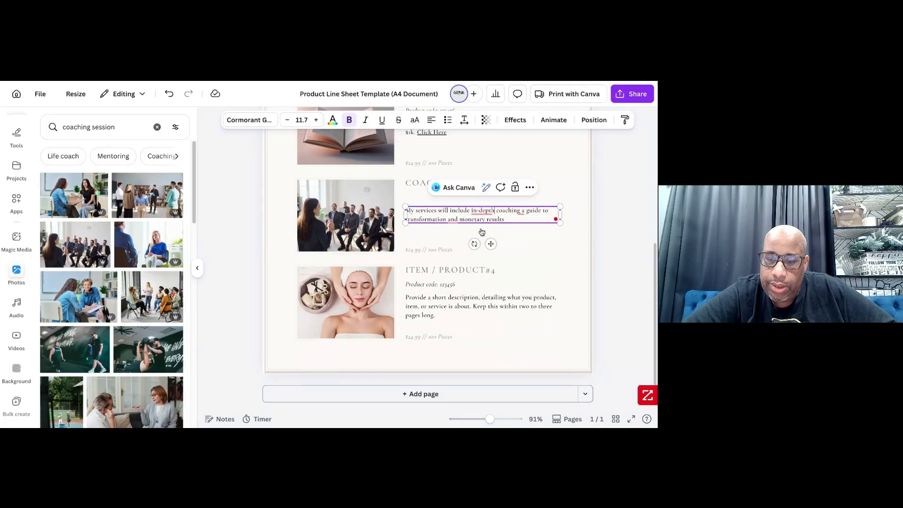
pyautogui.click(522, 213)
pyautogui.click(523, 233)
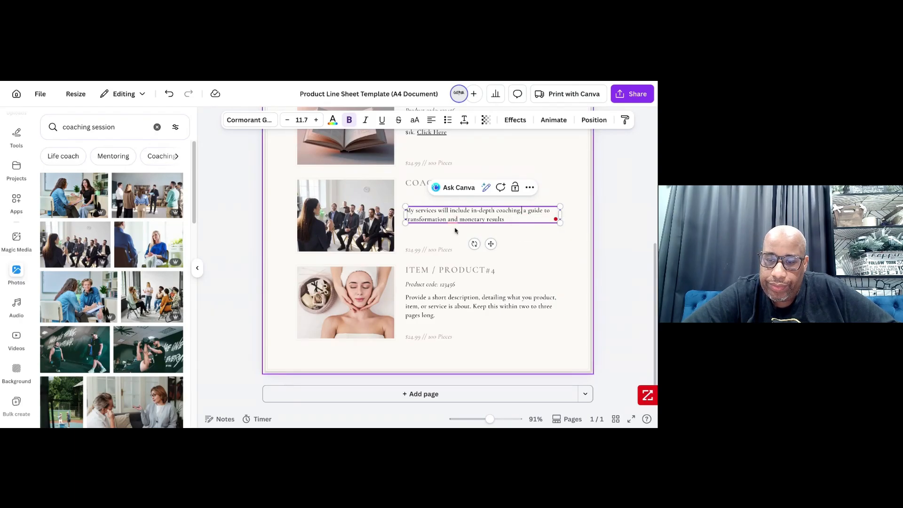
pyautogui.moveTo(452, 220)
pyautogui.click(460, 245)
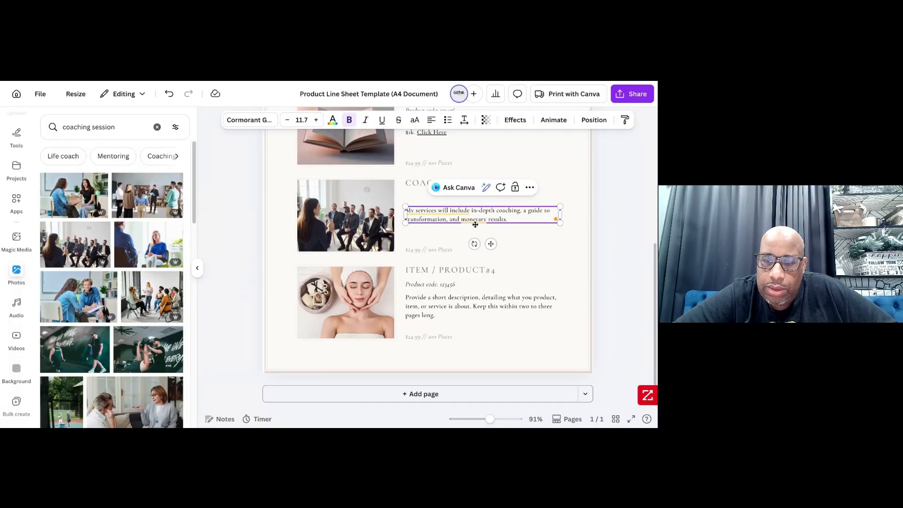
# - Append "Click Here" to the coaching description and link those words to the copied stan.store page address
pyautogui.write('Click')
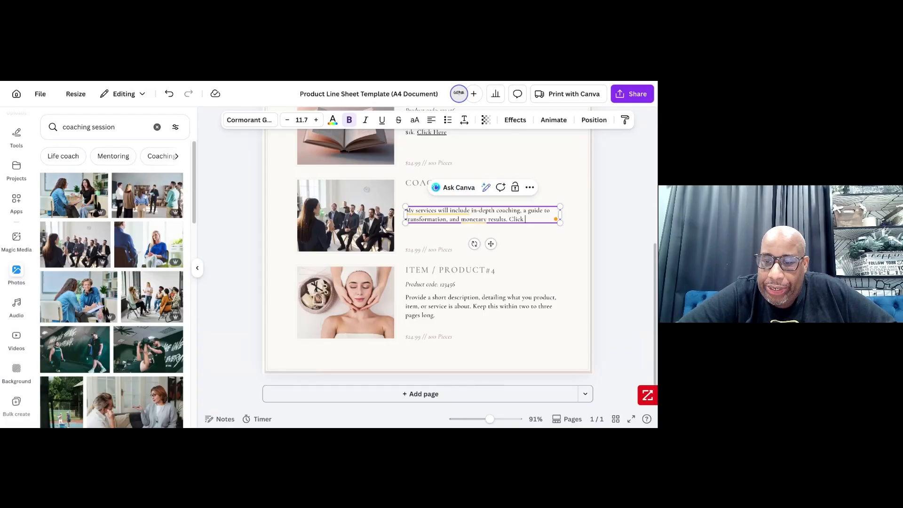
pyautogui.write(' Here')
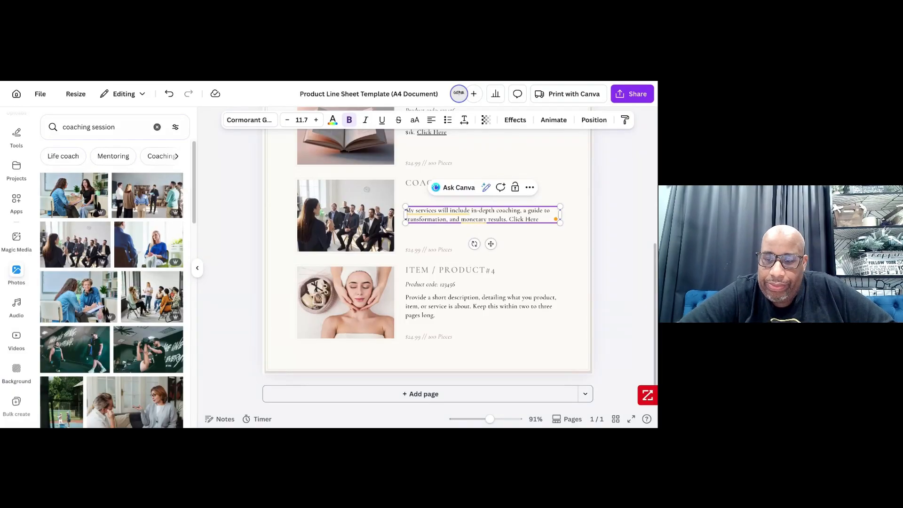
pyautogui.click(536, 235)
pyautogui.click(532, 218)
pyautogui.click(533, 219)
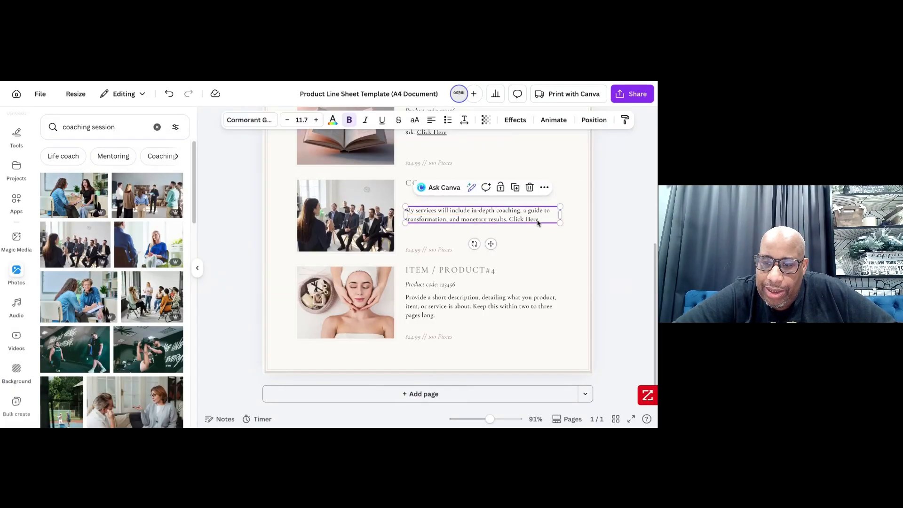
pyautogui.moveTo(541, 219); pyautogui.dragTo(510, 219)
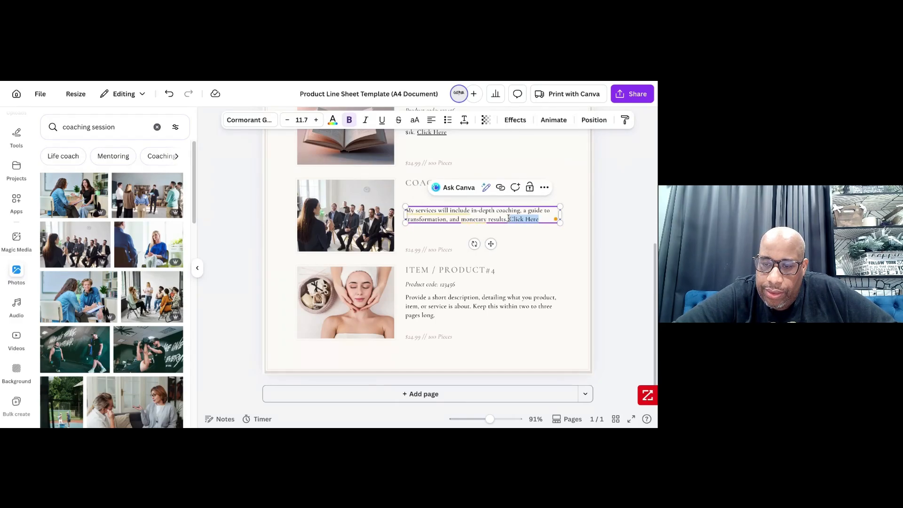
pyautogui.click(492, 188)
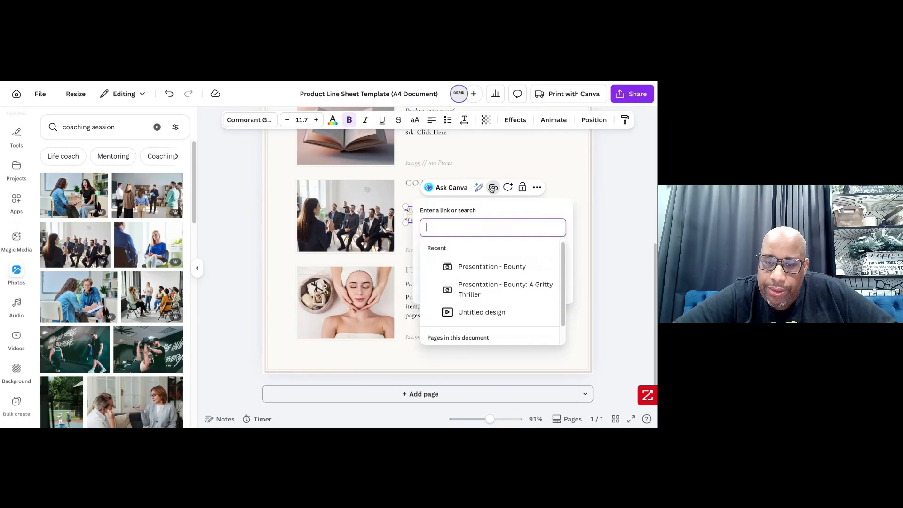
pyautogui.hotkey('ctrl', 'v')
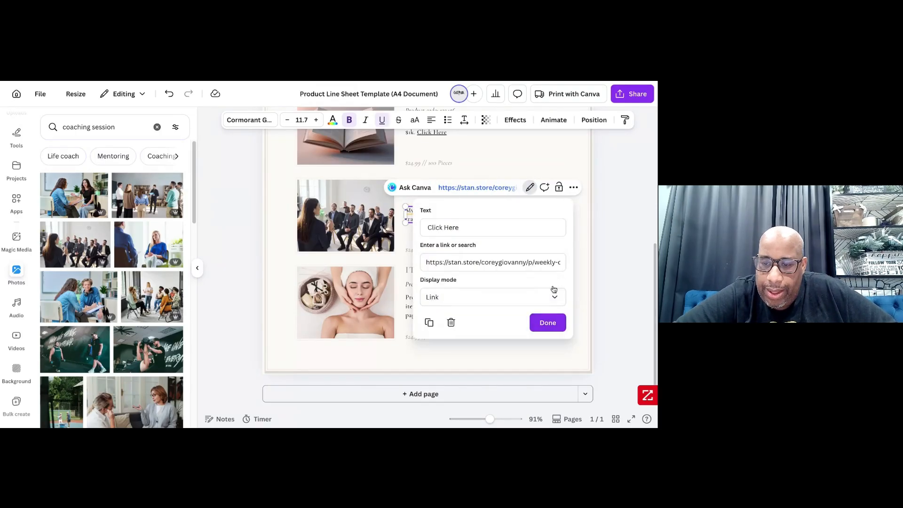
pyautogui.click(547, 322)
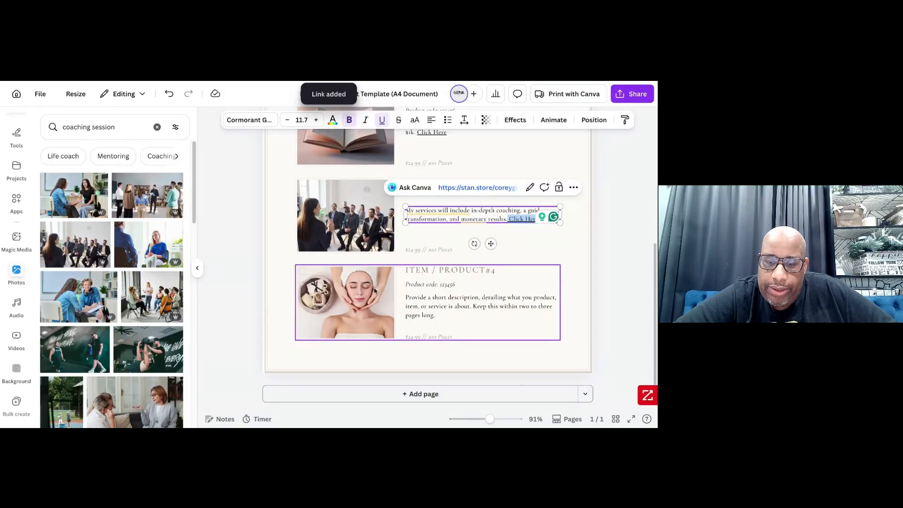
# - Ungroup the Item / Product#4 entry and delete the facial massage photo from its frame
pyautogui.click(352, 287)
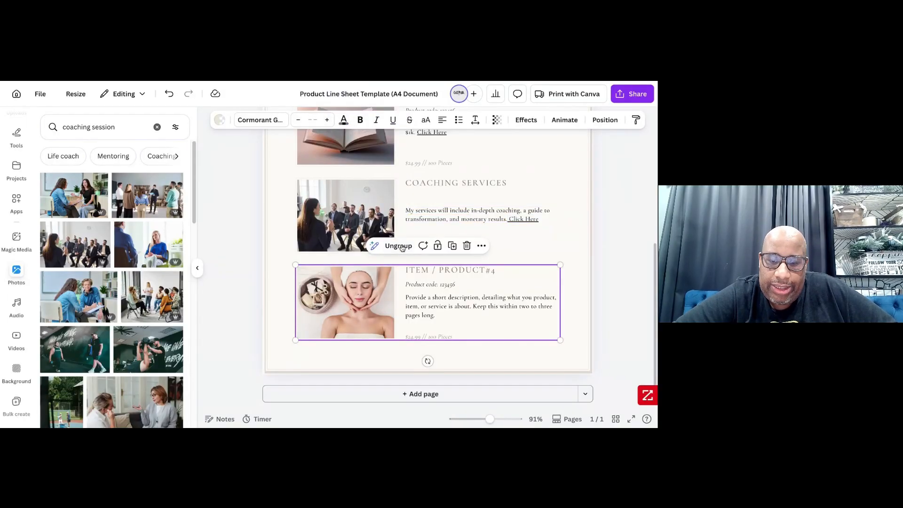
pyautogui.click(357, 294)
pyautogui.press('Delete')
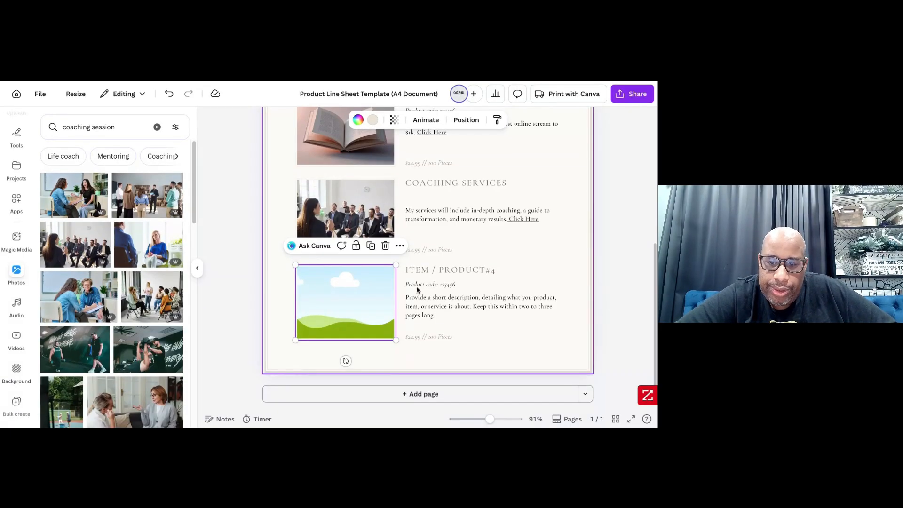
# - Retitle the Item / Product#4 entry as "FREE TRIAL FOR STAN.STORE" and clear its product code line
pyautogui.click(431, 279)
pyautogui.doubleClick(431, 272)
pyautogui.write('FREE')
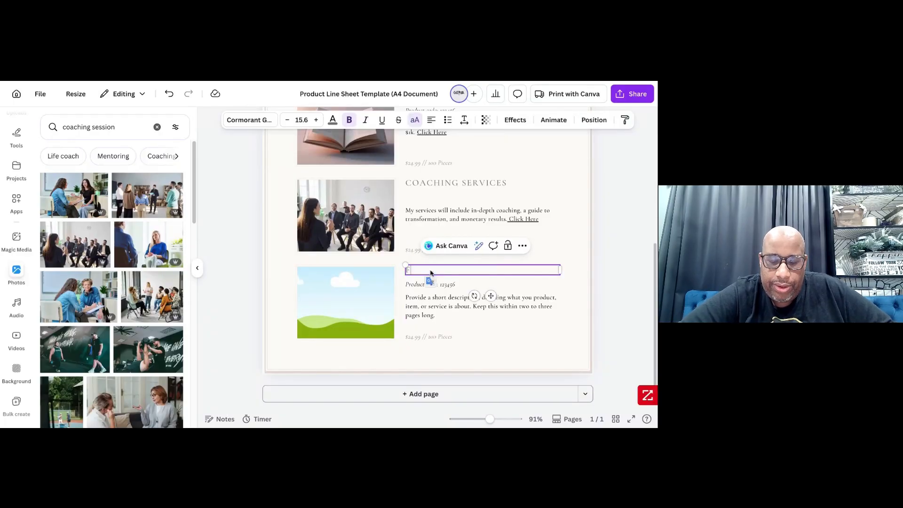
pyautogui.write(' STR')
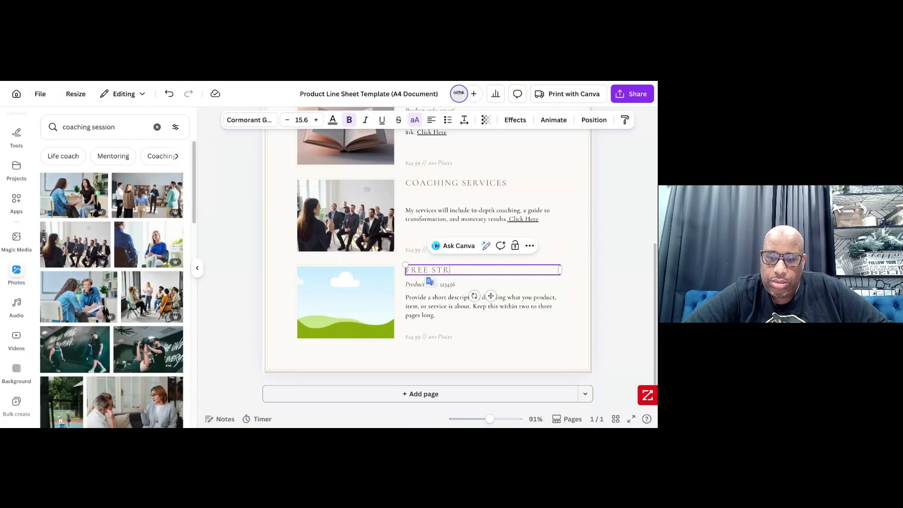
pyautogui.press('BackSpace')
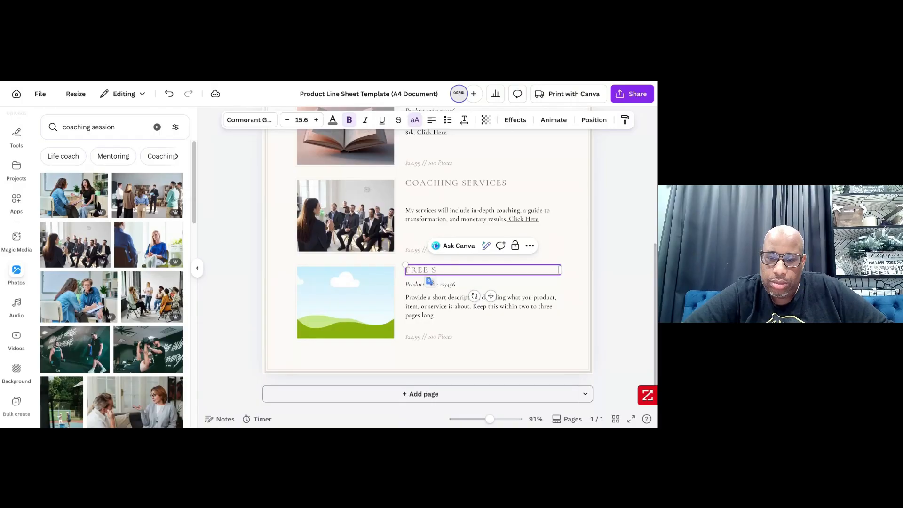
pyautogui.write('TRIAL')
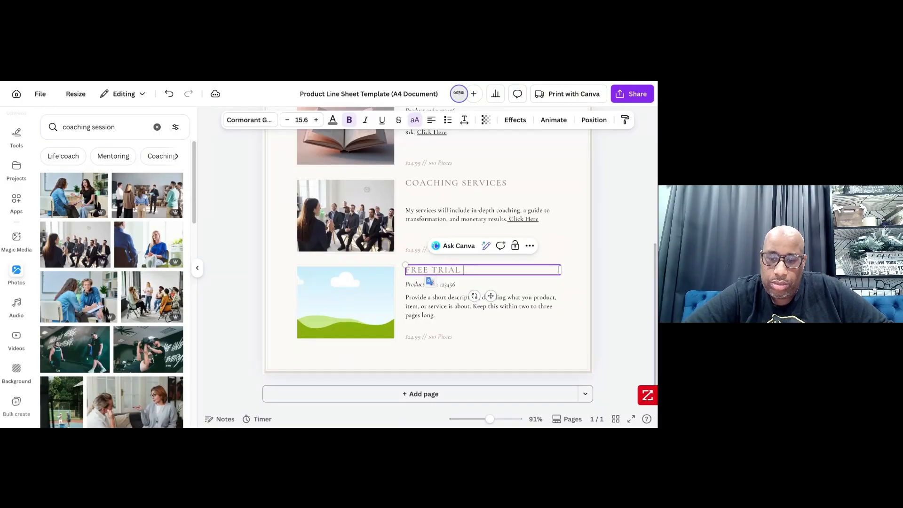
pyautogui.write(' FOR ST')
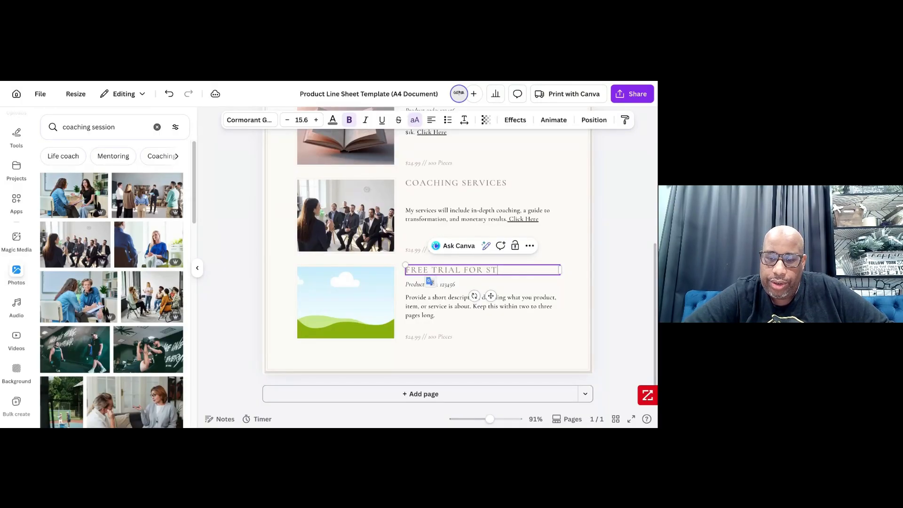
pyautogui.write('AN')
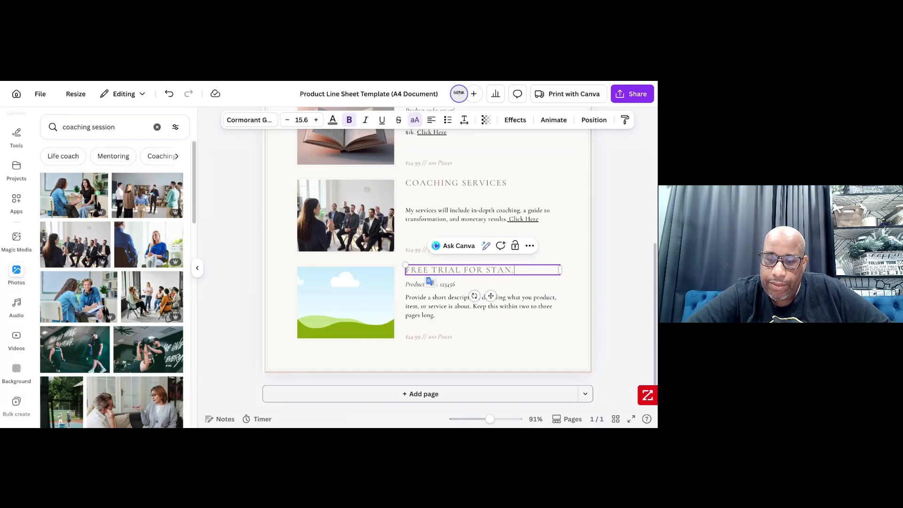
pyautogui.write('.STORE')
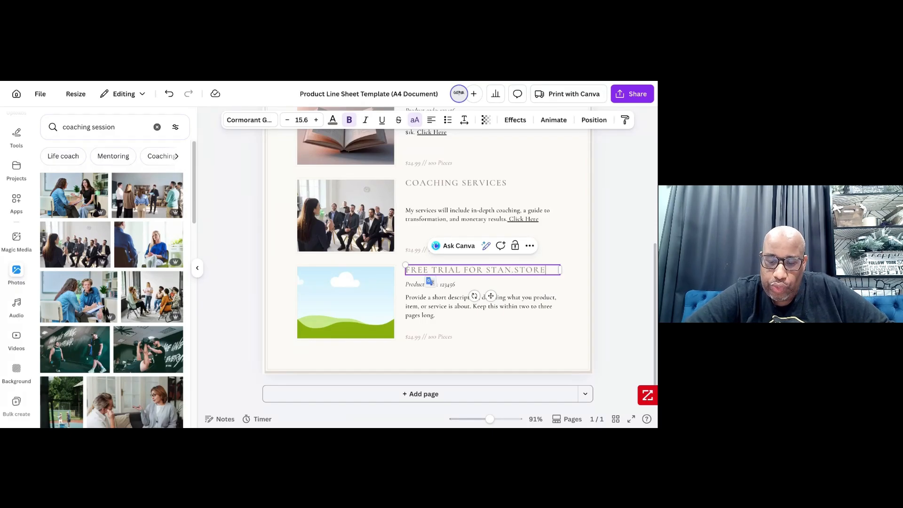
pyautogui.doubleClick(415, 286)
pyautogui.press('BackSpace')
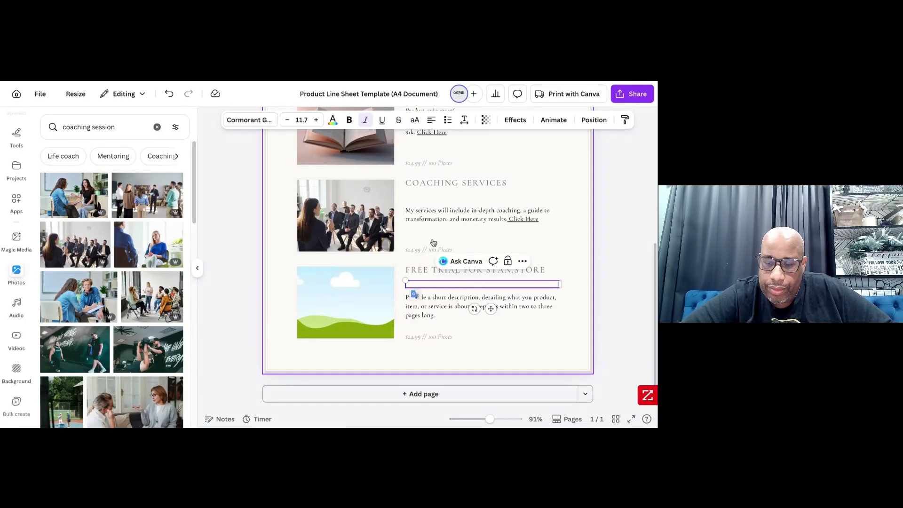
# - Replace the free trial entry's placeholder description with "2 Weeks free for your very own digital store and market"
pyautogui.click(437, 305)
pyautogui.doubleClick(436, 306)
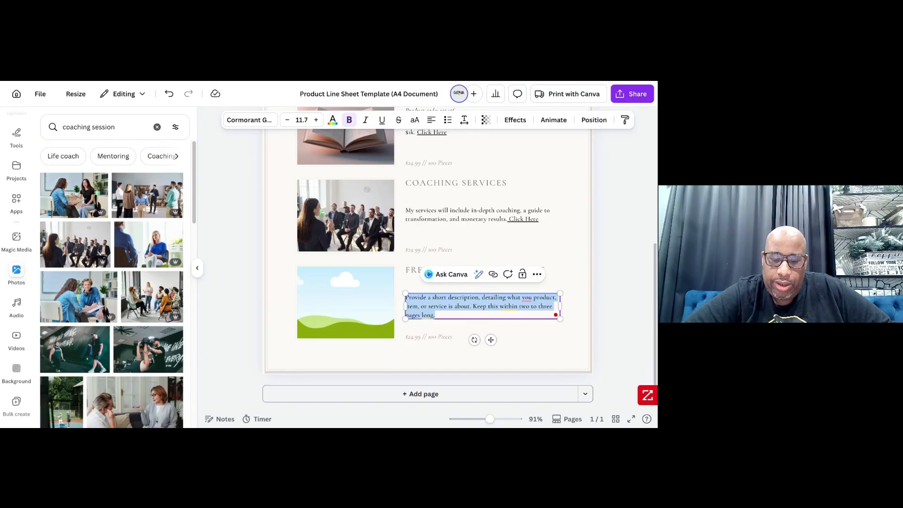
pyautogui.press('BackSpace')
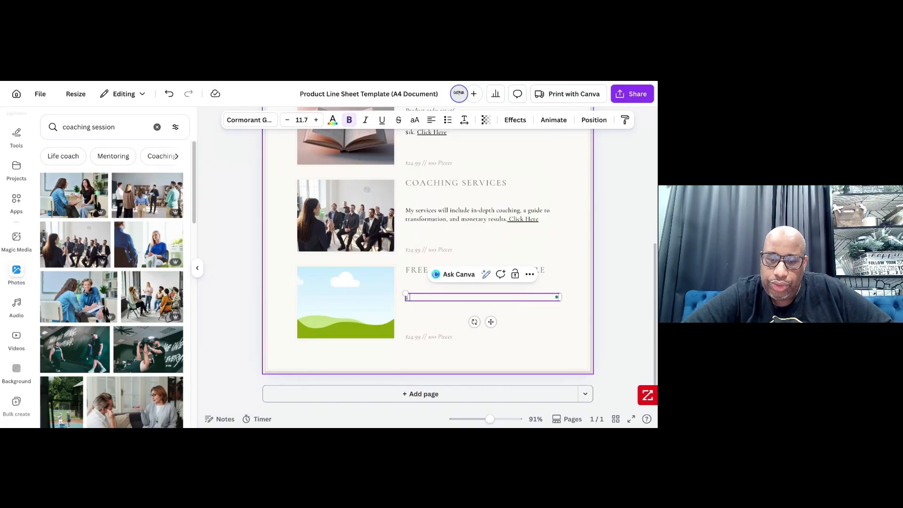
pyautogui.write('2 Weeks free')
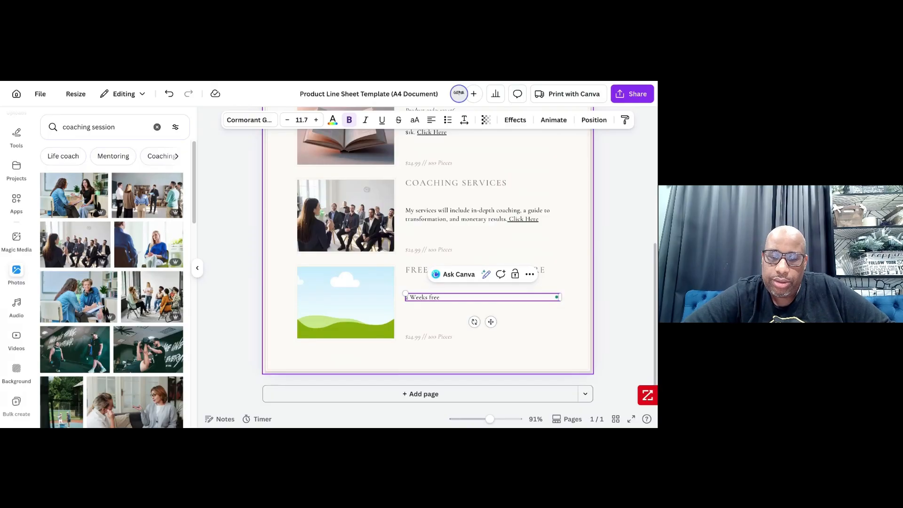
pyautogui.write(' for you')
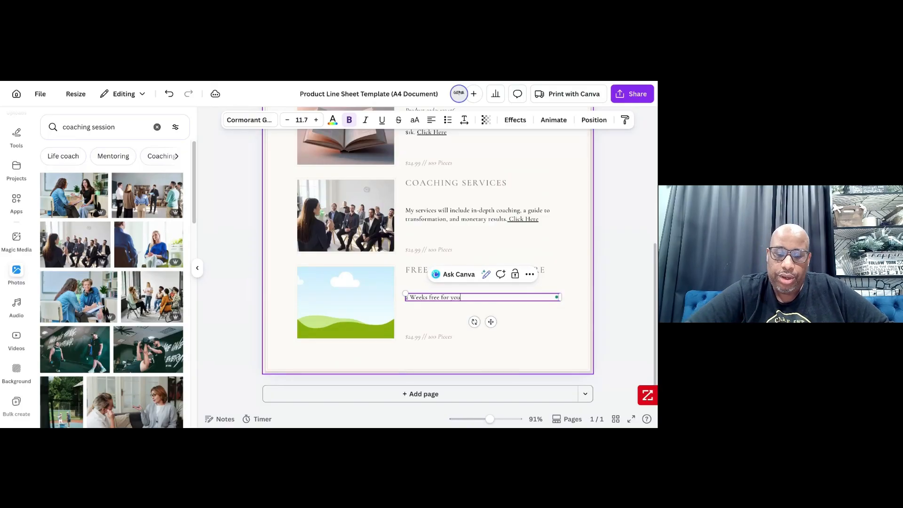
pyautogui.write('r very ')
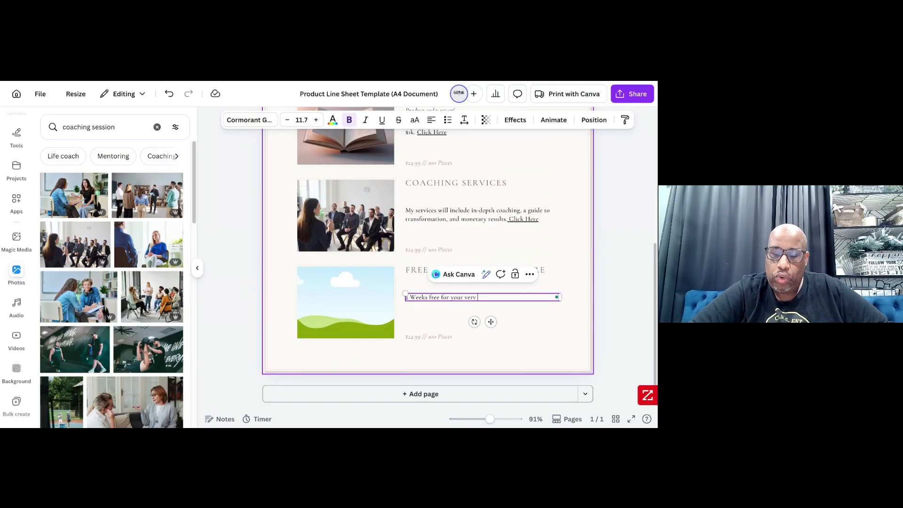
pyautogui.write('iwn')
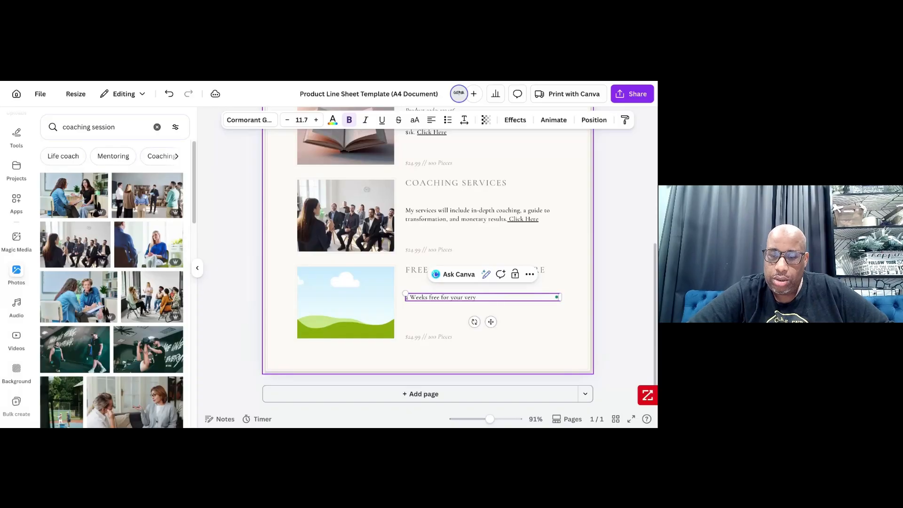
pyautogui.write('own digital ')
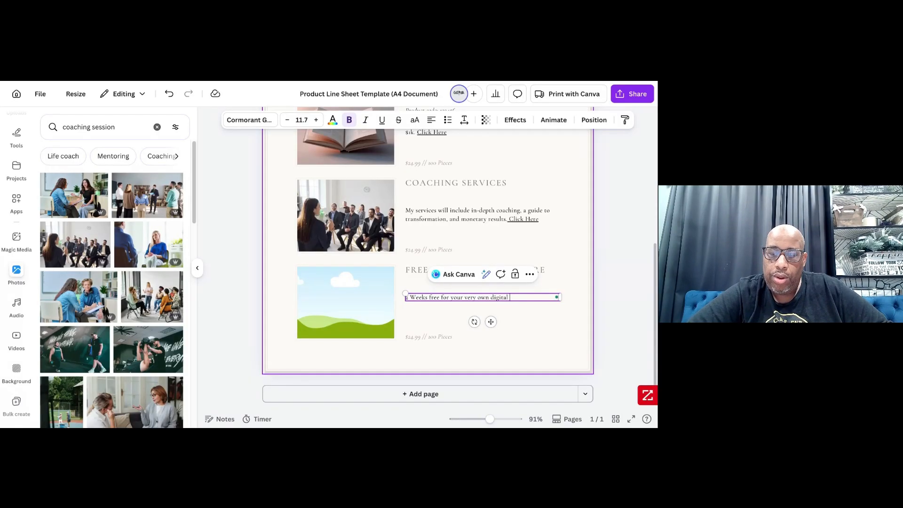
pyautogui.write('store and')
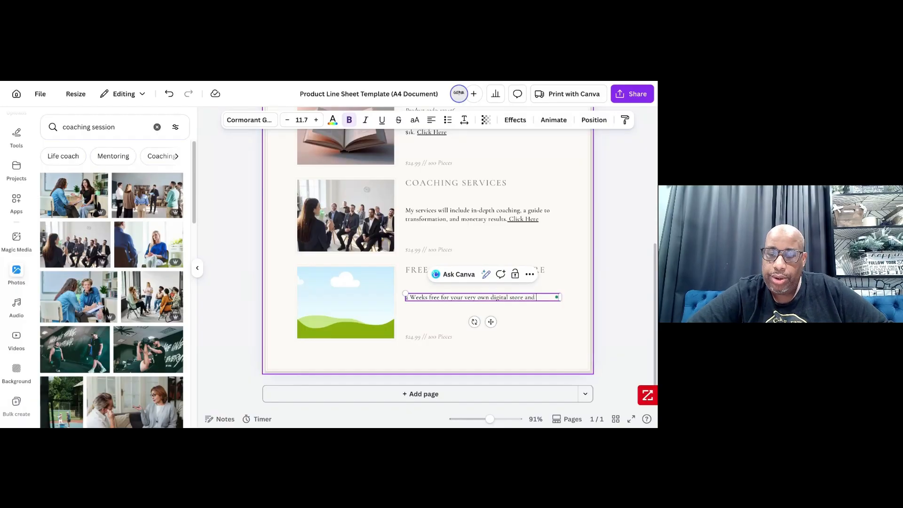
pyautogui.write(' market')
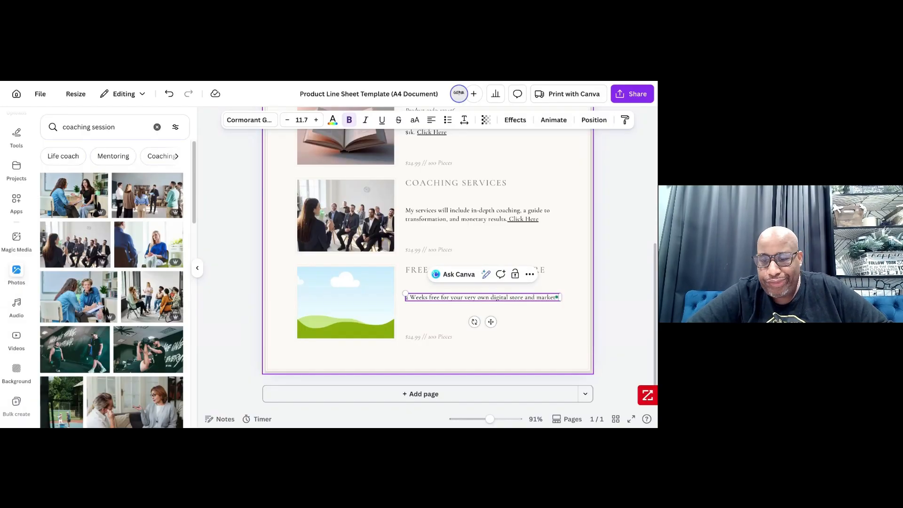
pyautogui.press('Return')
pyautogui.write('Cli')
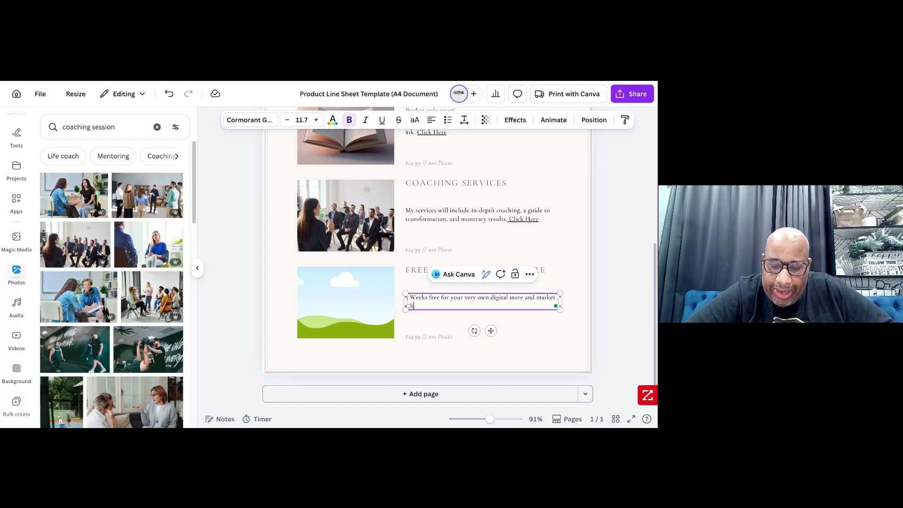
pyautogui.write('ck Here')
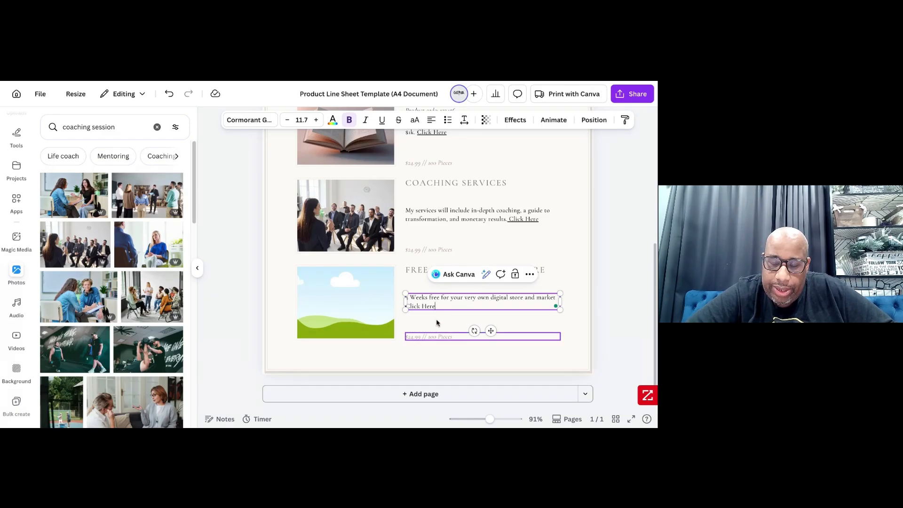
pyautogui.moveTo(434, 306); pyautogui.dragTo(405, 307)
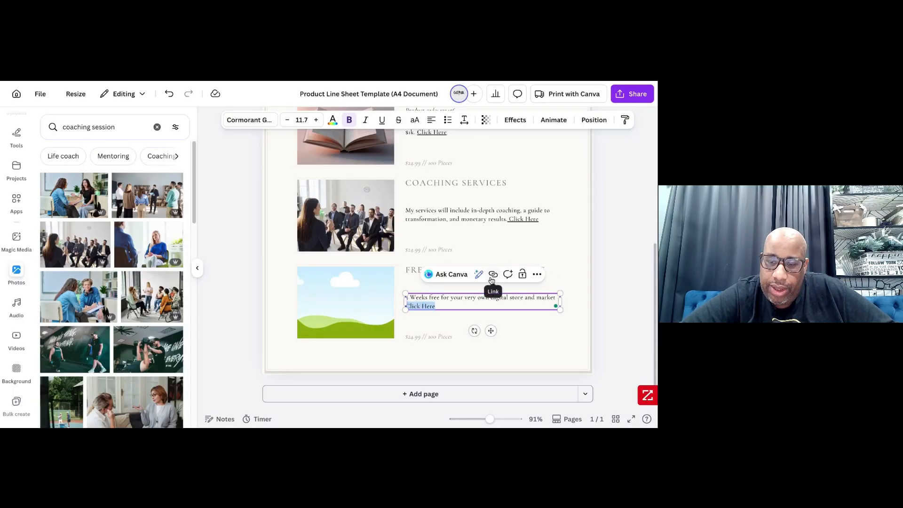
pyautogui.click(493, 274)
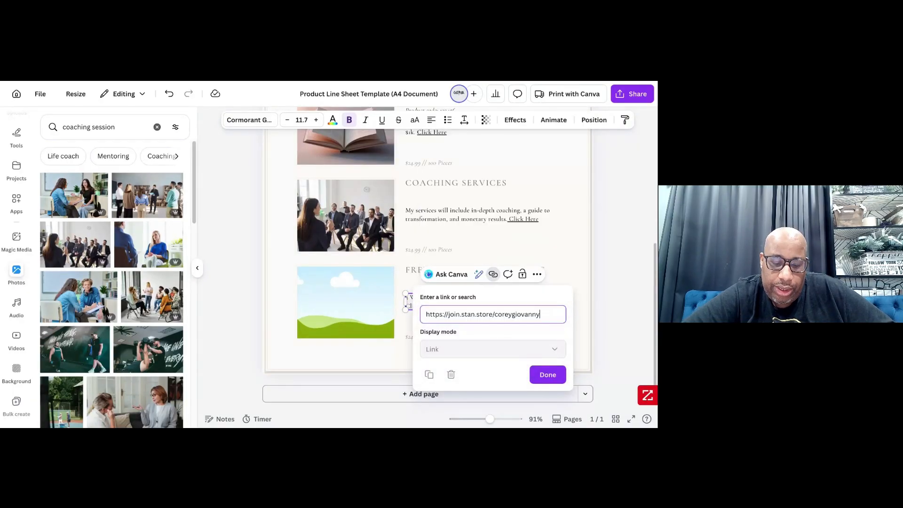
pyautogui.click(539, 374)
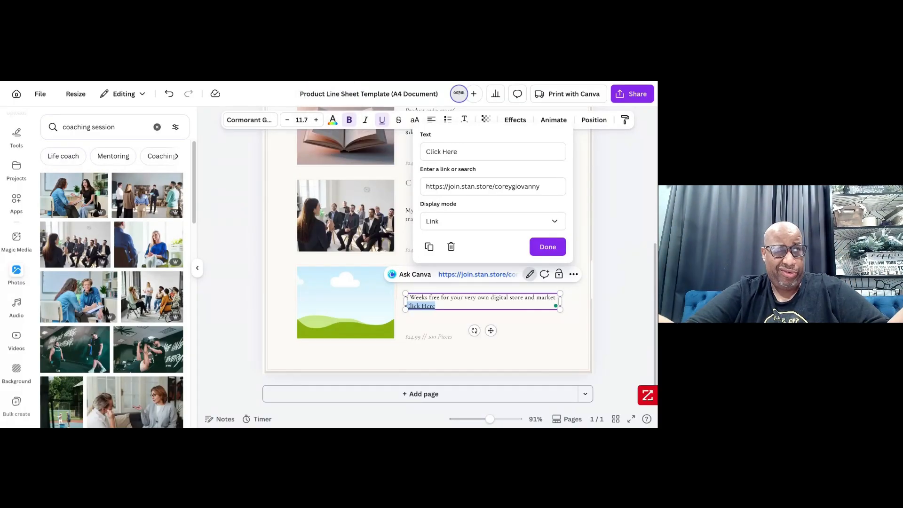
pyautogui.click(547, 246)
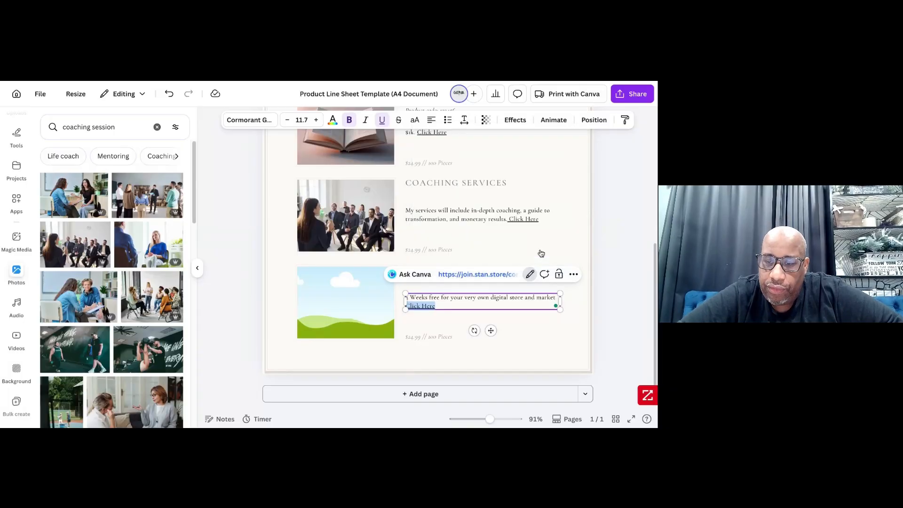
pyautogui.click(522, 350)
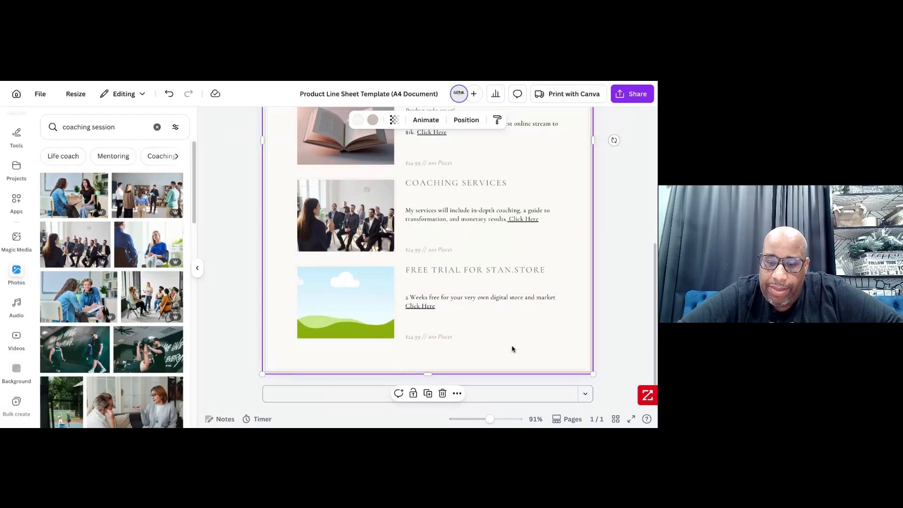
# - Replace the free trial entry's price and pieces line with "$0"
pyautogui.click(423, 337)
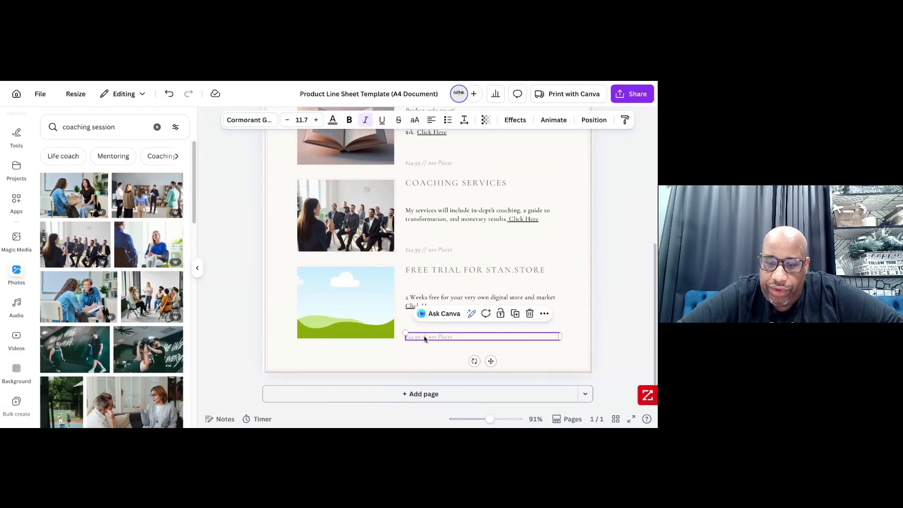
pyautogui.doubleClick(424, 337)
pyautogui.press('BackSpace')
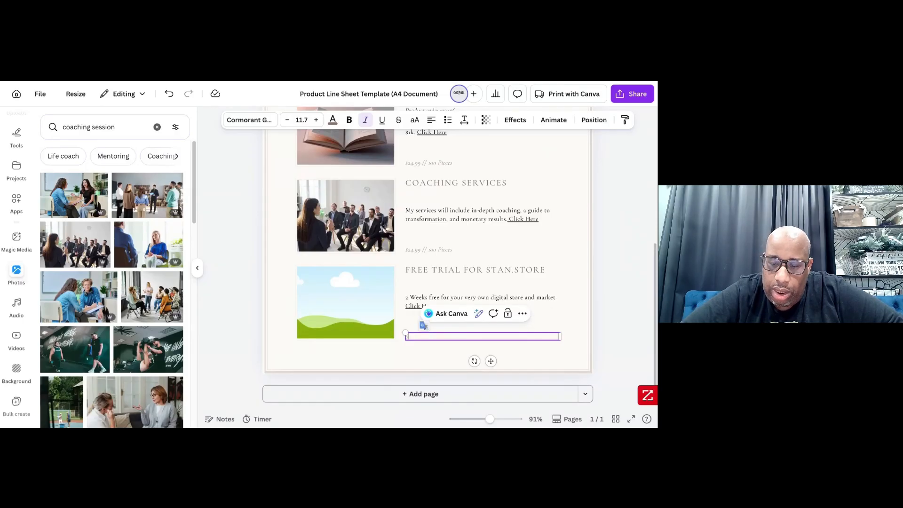
pyautogui.write('4')
pyautogui.press('BackSpace')
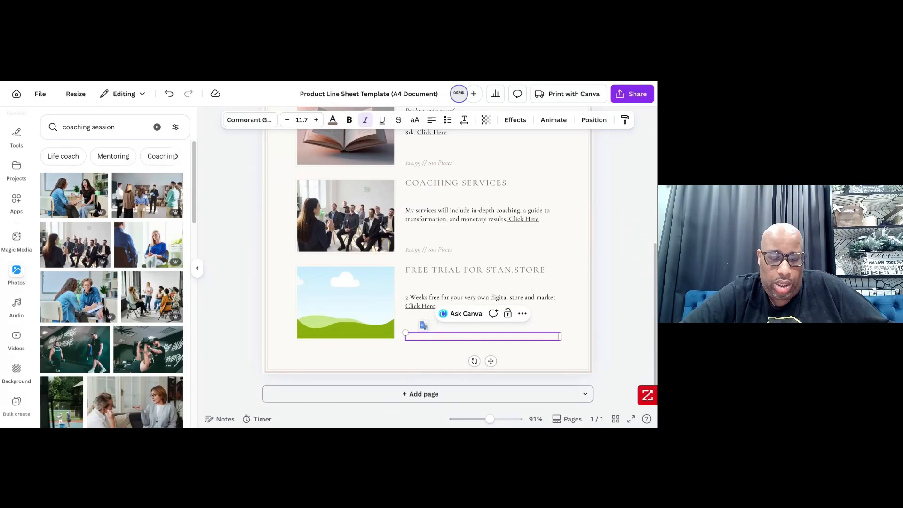
pyautogui.write('$0')
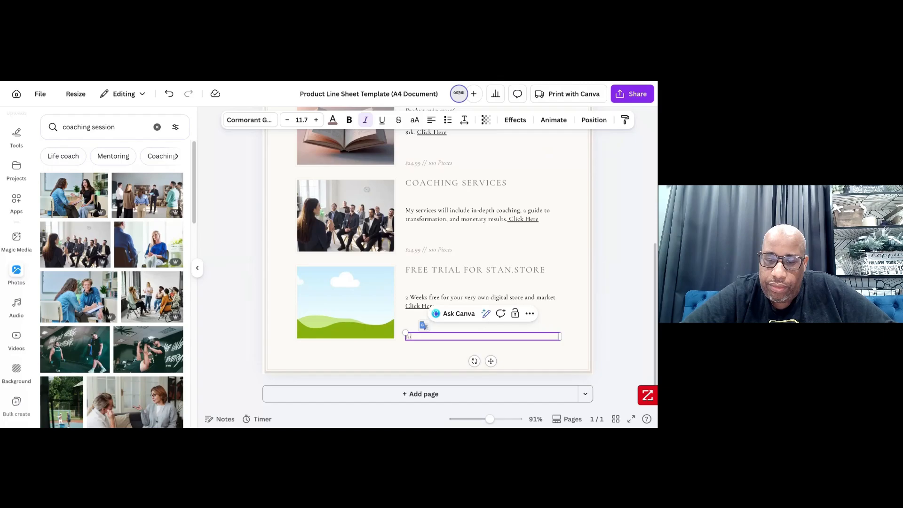
pyautogui.write('/')
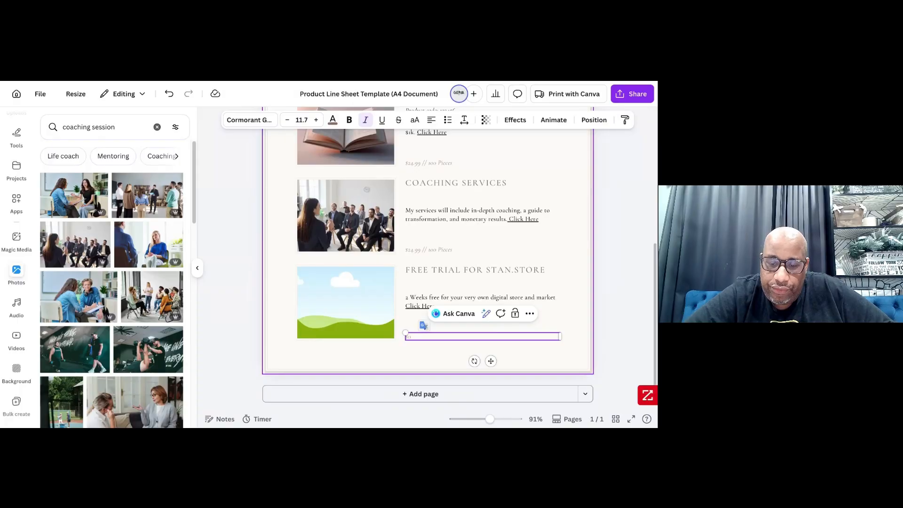
pyautogui.click(393, 359)
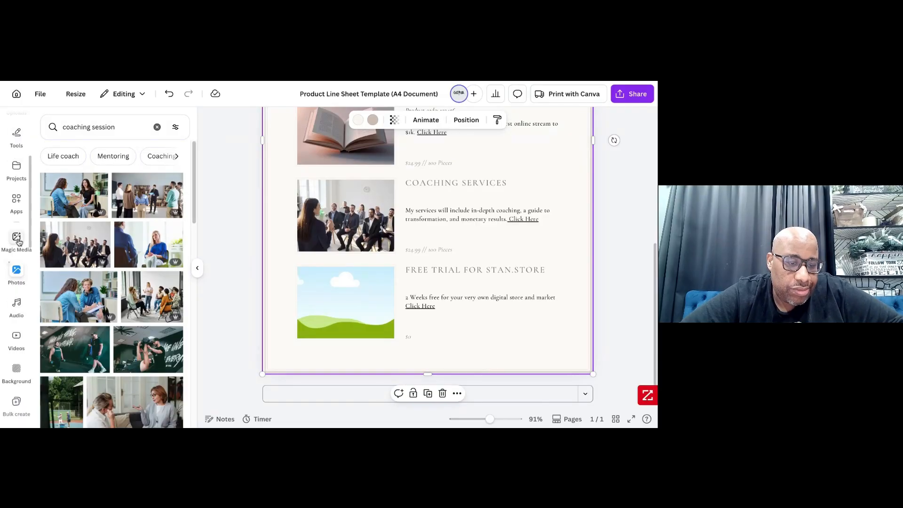
# - Search photos for "Stan Store", switch to the suggested "Online store" search, and place the store-on-a-map picture in the free trial entry's empty frame
pyautogui.scroll(-1, 18, 242)
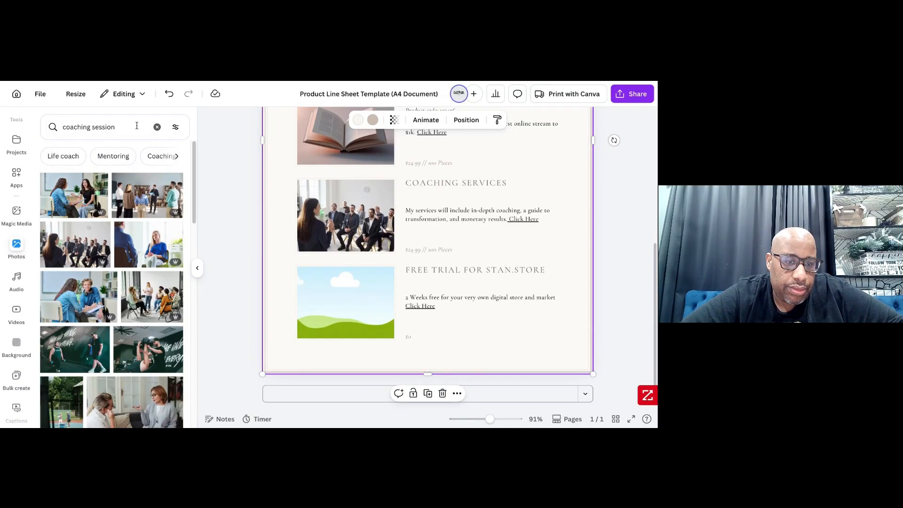
pyautogui.click(157, 127)
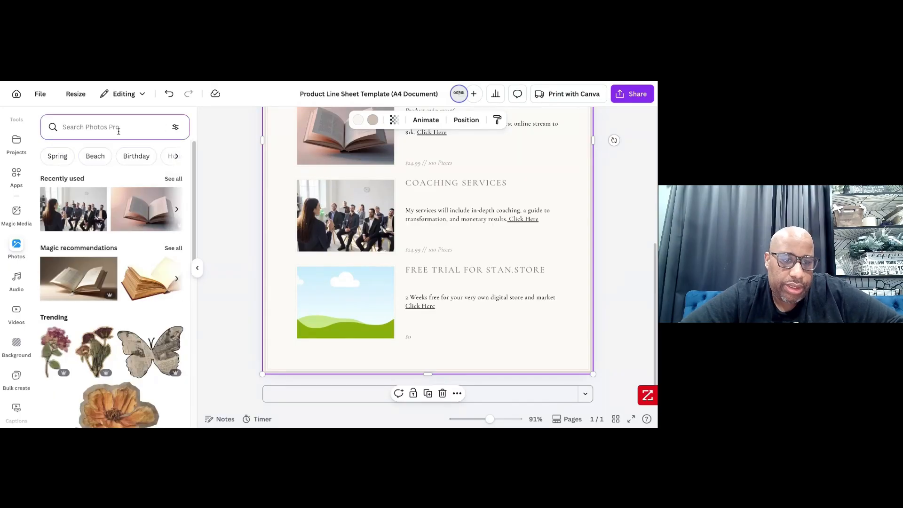
pyautogui.write('Stan')
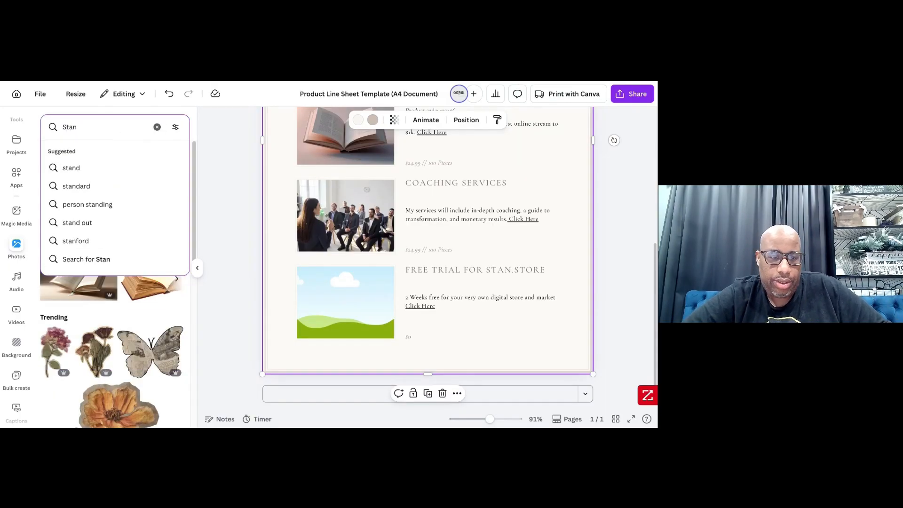
pyautogui.press('Return')
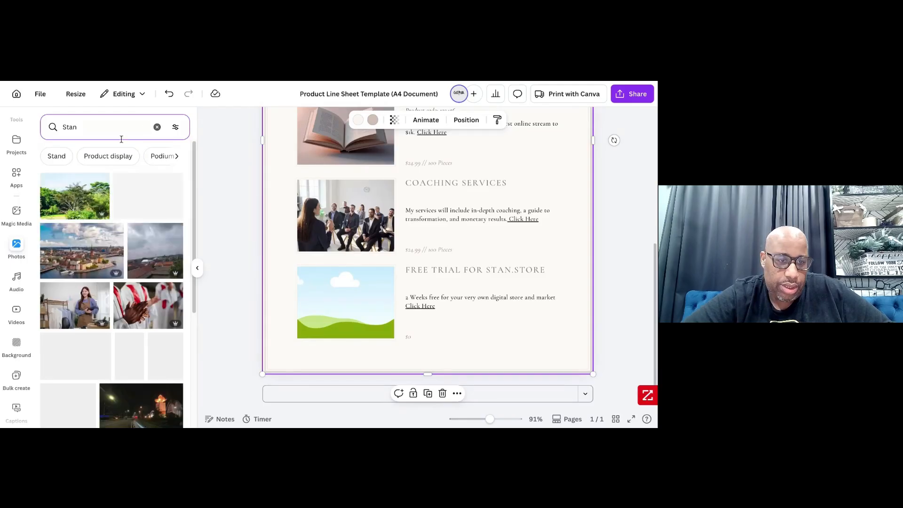
pyautogui.click(110, 132)
pyautogui.write('Store')
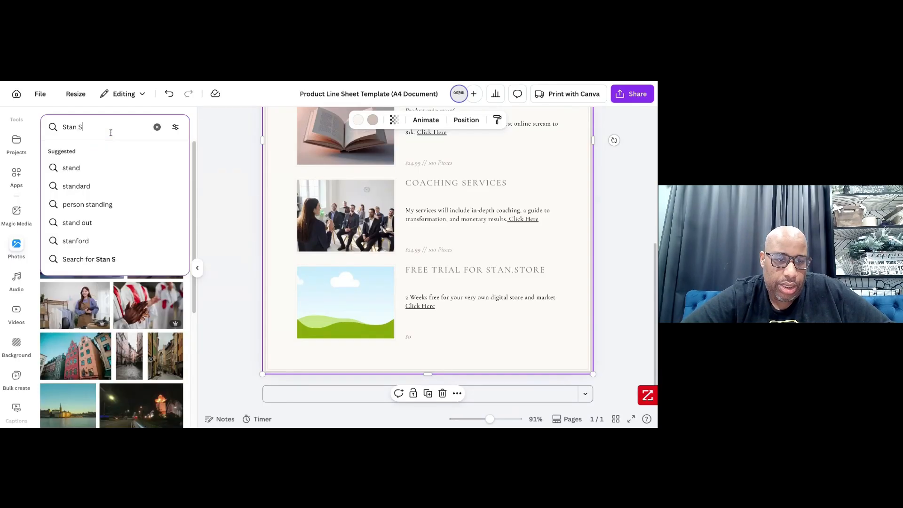
pyautogui.press('Return')
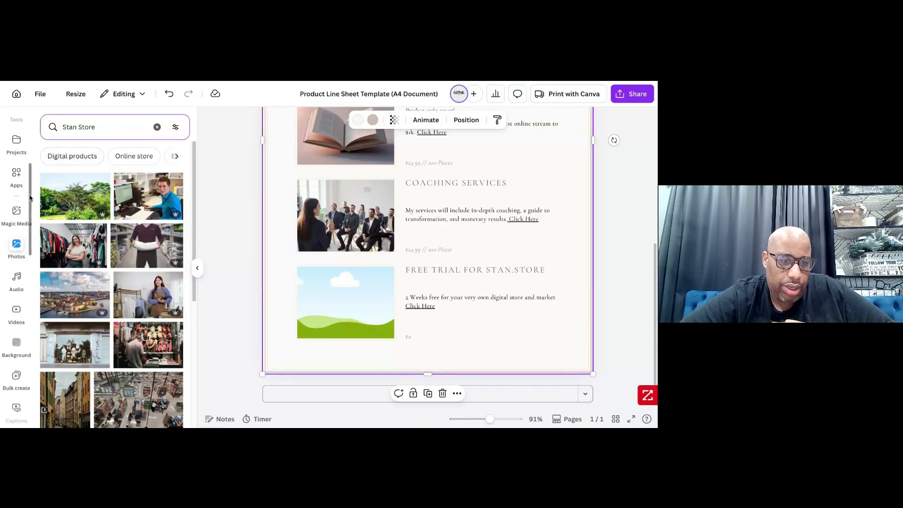
pyautogui.click(123, 153)
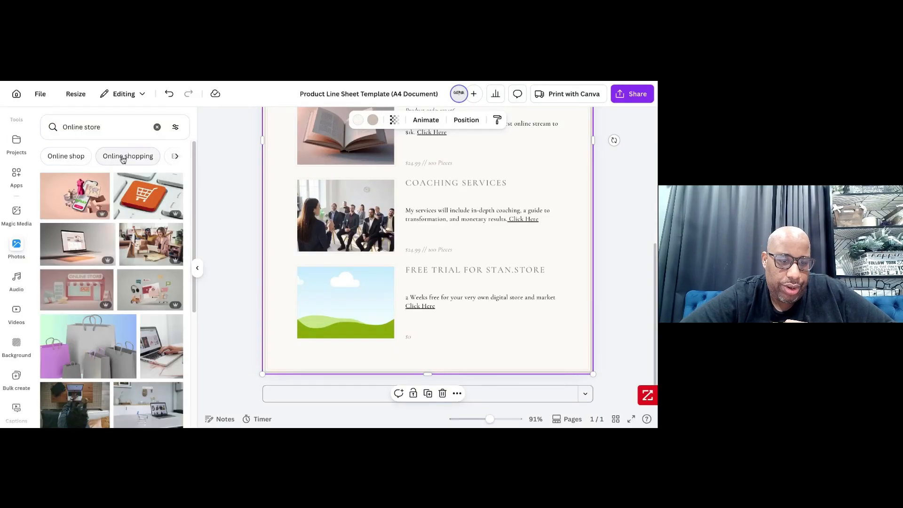
pyautogui.scroll(-4, 104, 258)
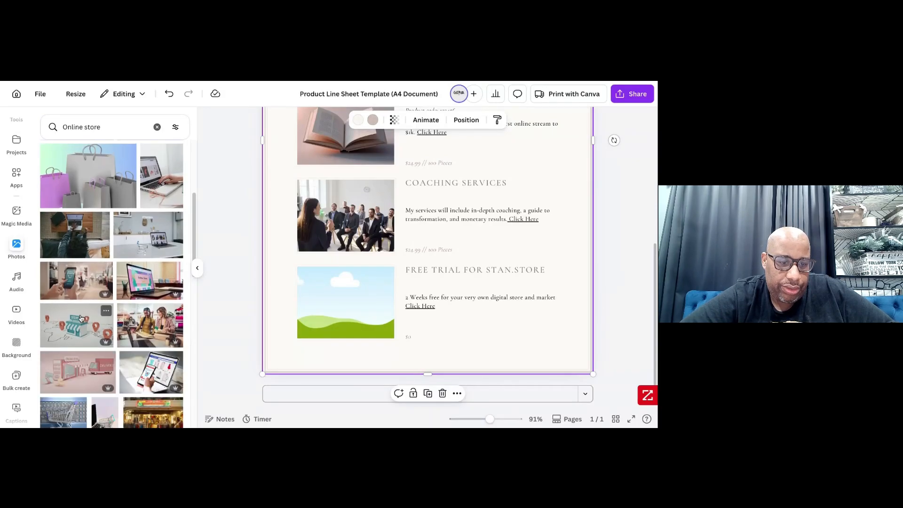
pyautogui.moveTo(77, 323); pyautogui.dragTo(346, 303)
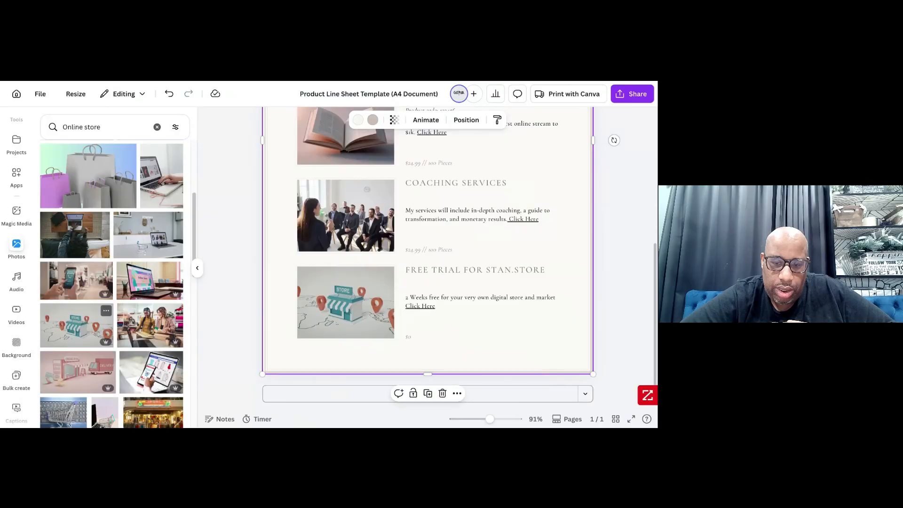
# - Change the font of the "Digital One Sheet" heading at the top of the page to Anton
pyautogui.scroll(5, 564, 338)
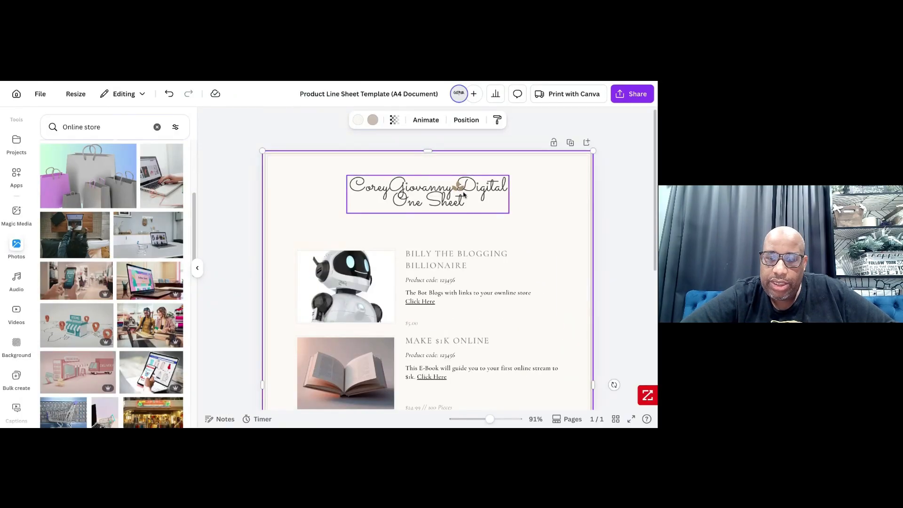
pyautogui.click(462, 194)
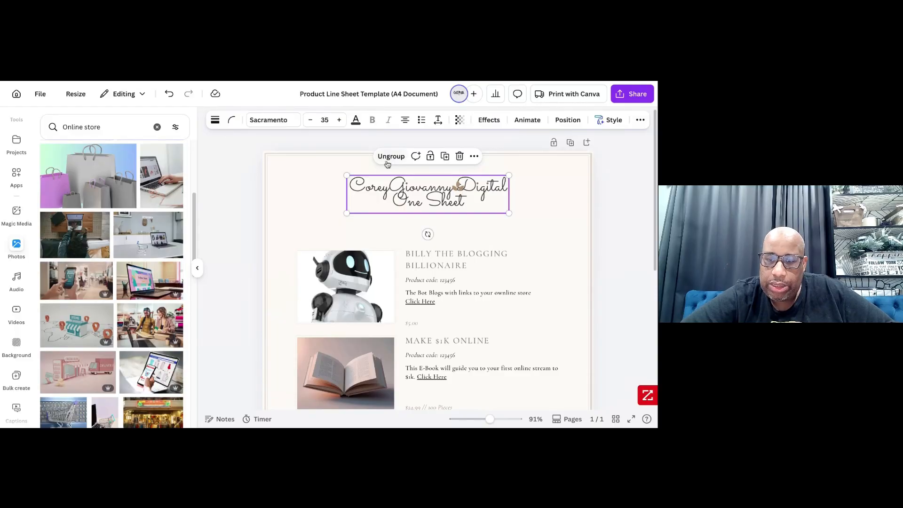
pyautogui.click(271, 121)
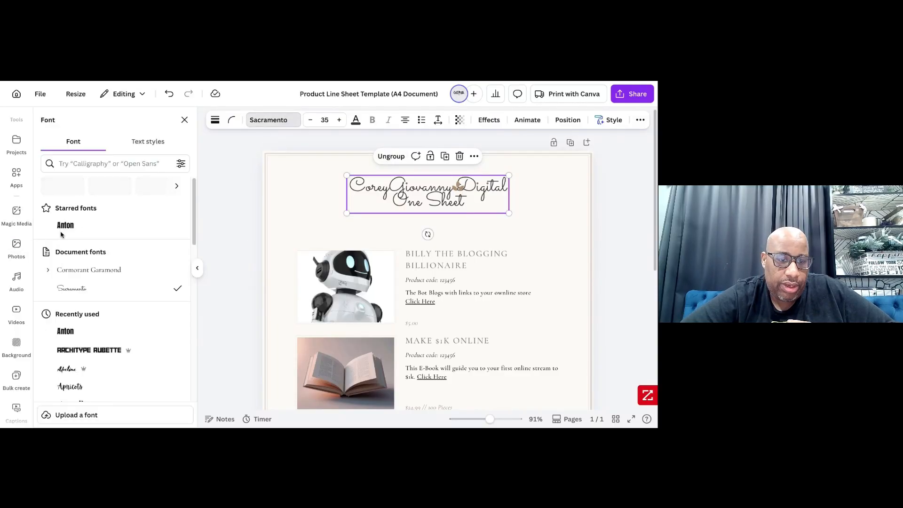
pyautogui.click(65, 225)
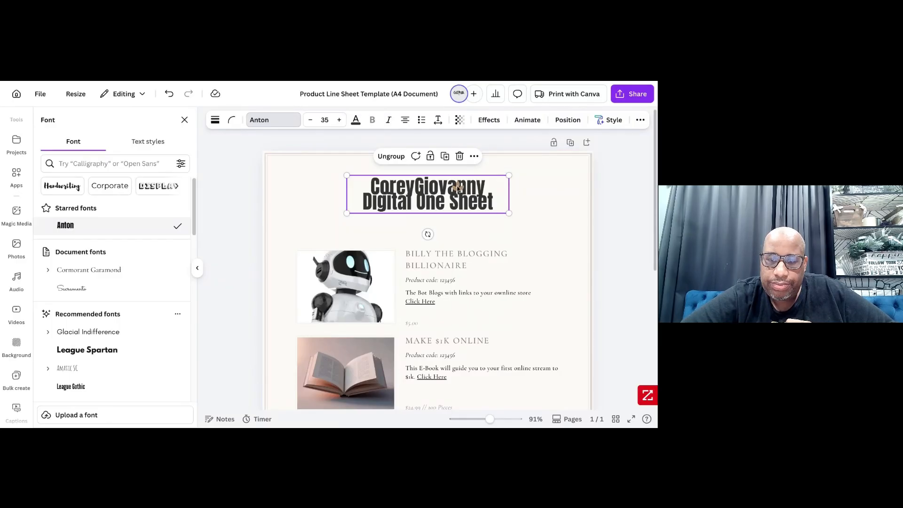
# - Fill the sheet's background shape with the default black-to-gold gradient
pyautogui.click(458, 188)
pyautogui.press('Delete')
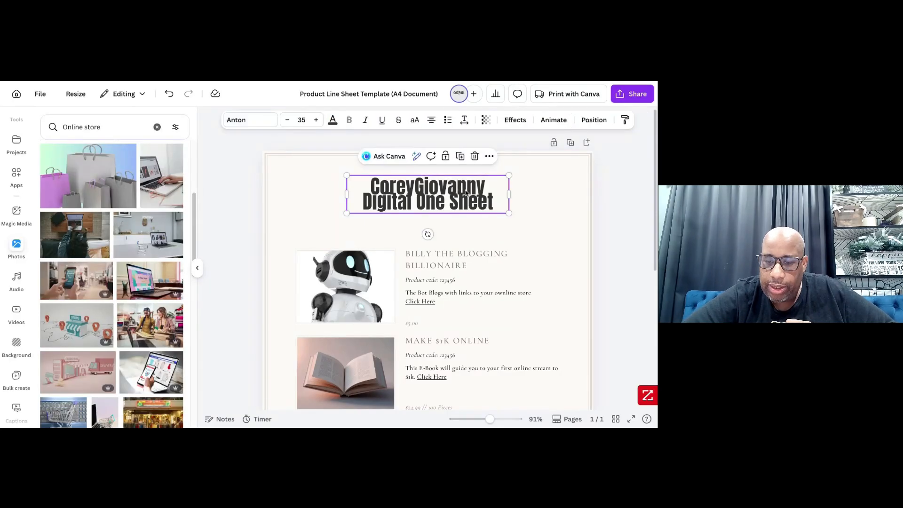
pyautogui.click(532, 195)
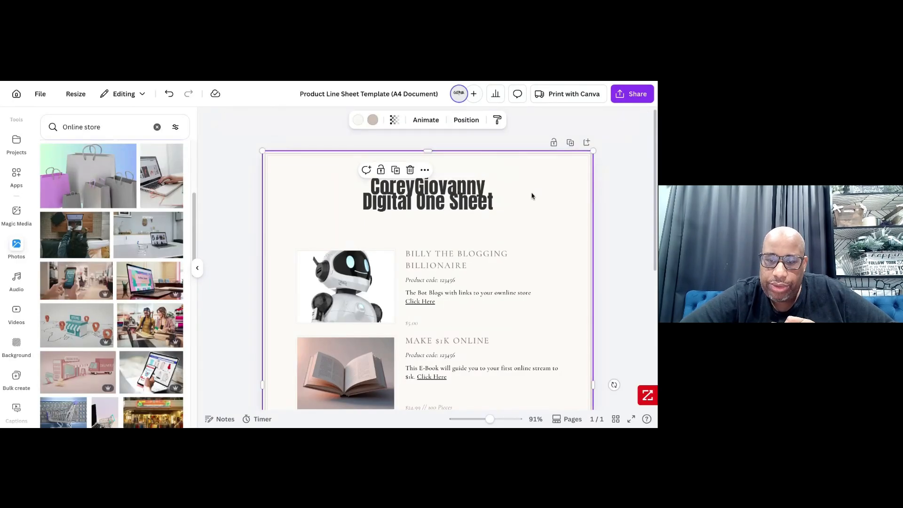
pyautogui.click(358, 120)
pyautogui.click(71, 187)
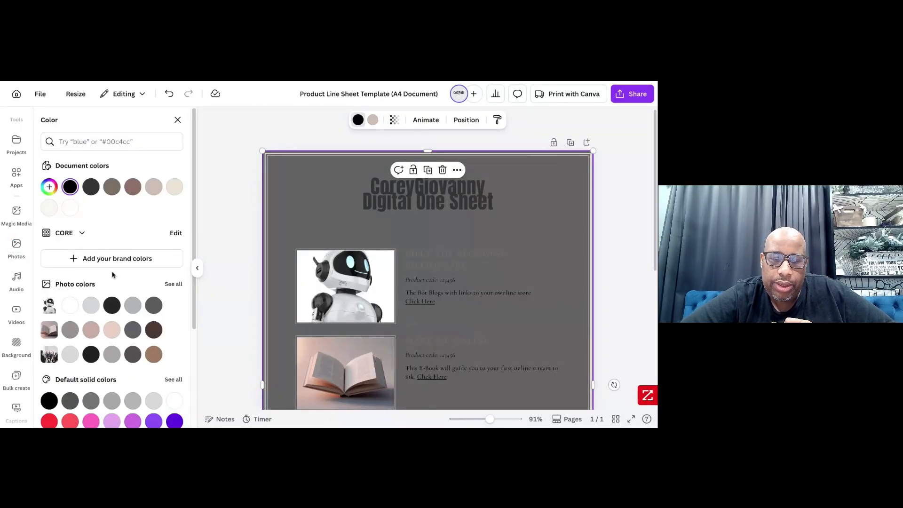
pyautogui.scroll(-3, 123, 305)
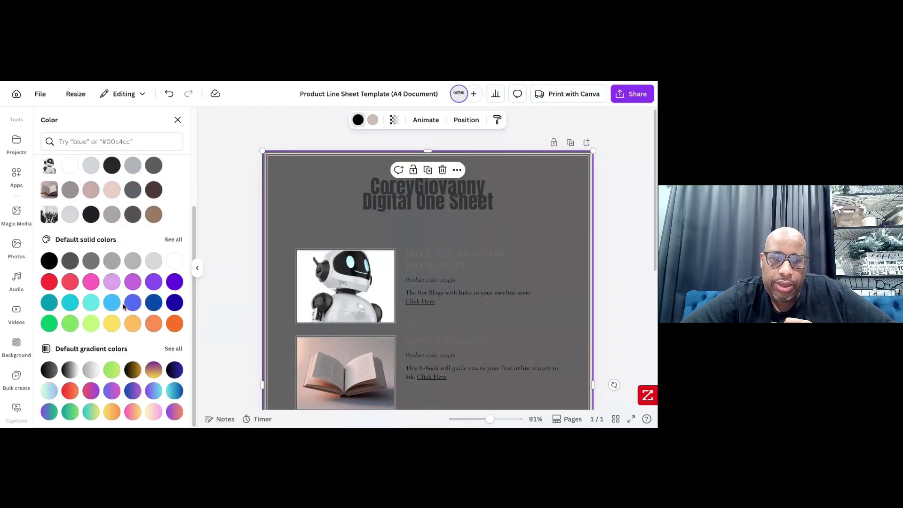
pyautogui.click(133, 370)
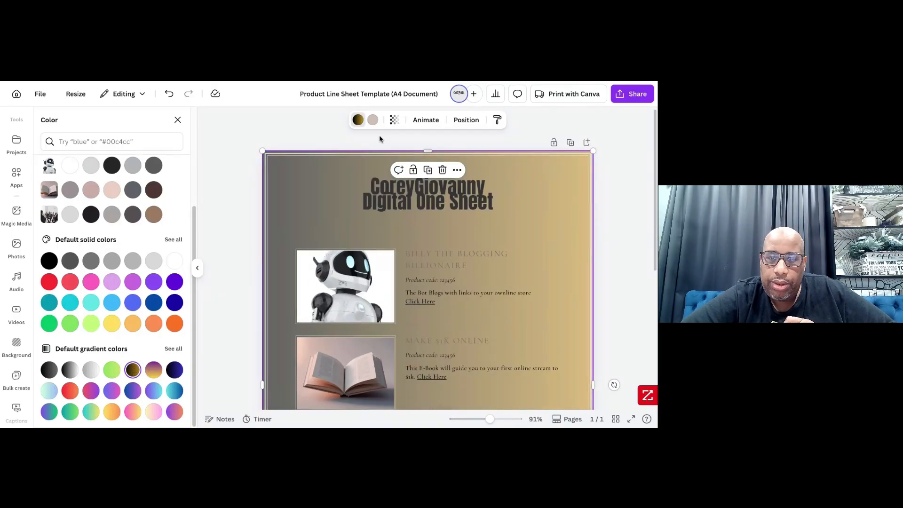
# - Apply the default black-to-gold gradient to the background shape's border as well
pyautogui.click(372, 120)
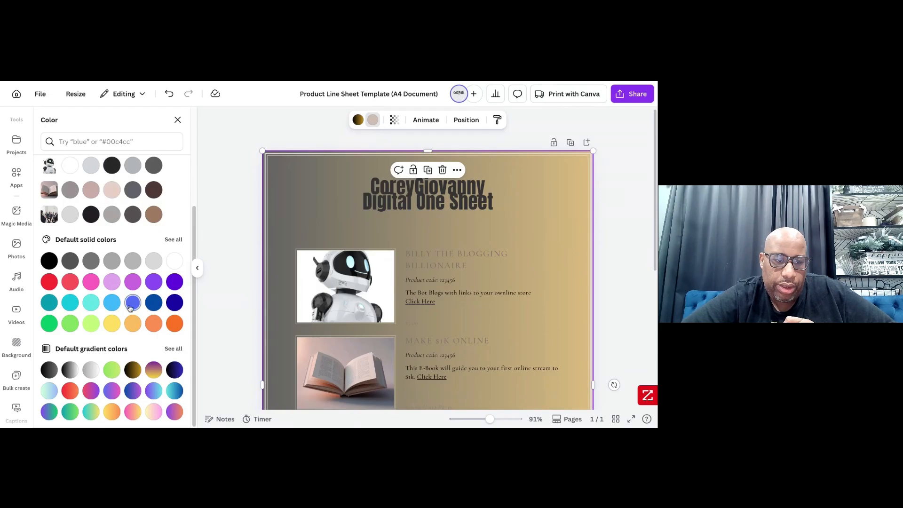
pyautogui.click(133, 370)
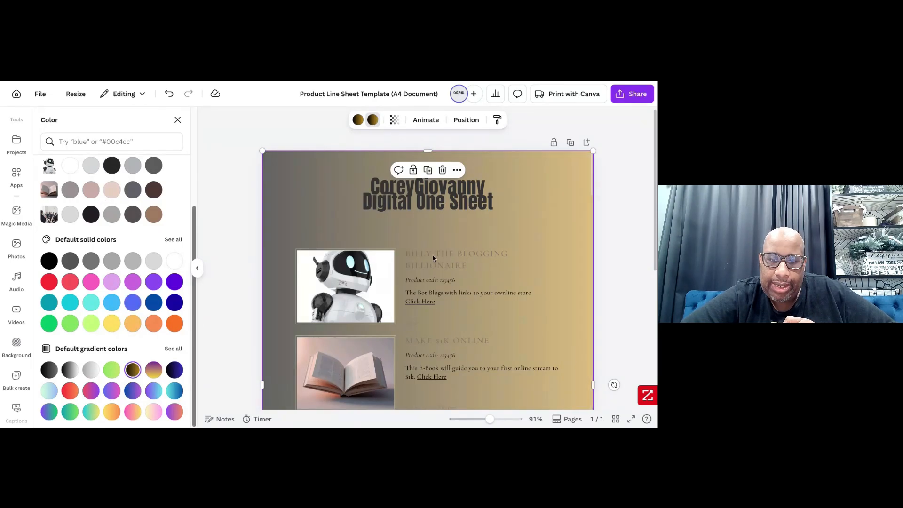
pyautogui.click(620, 244)
# - Raise the background shape's transparency setting to its maximum so the gradient is fully opaque
pyautogui.scroll(-5, 540, 218)
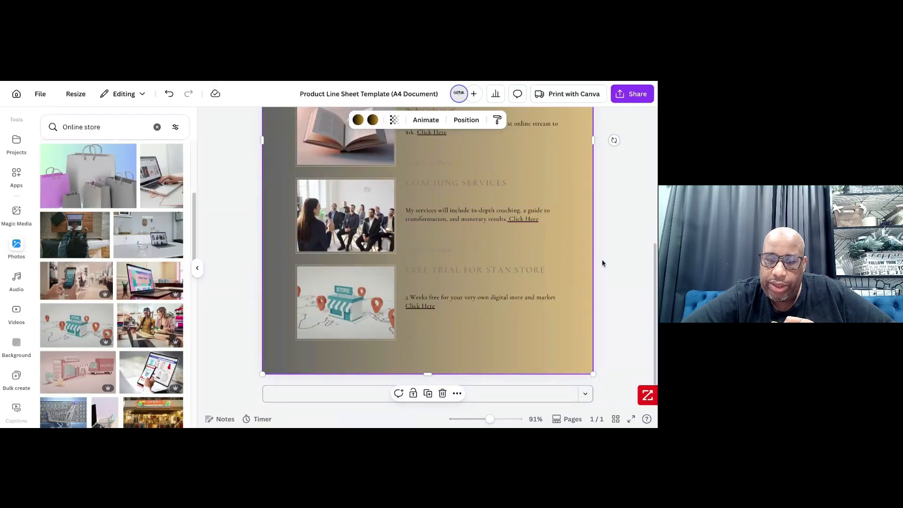
pyautogui.scroll(4, 459, 262)
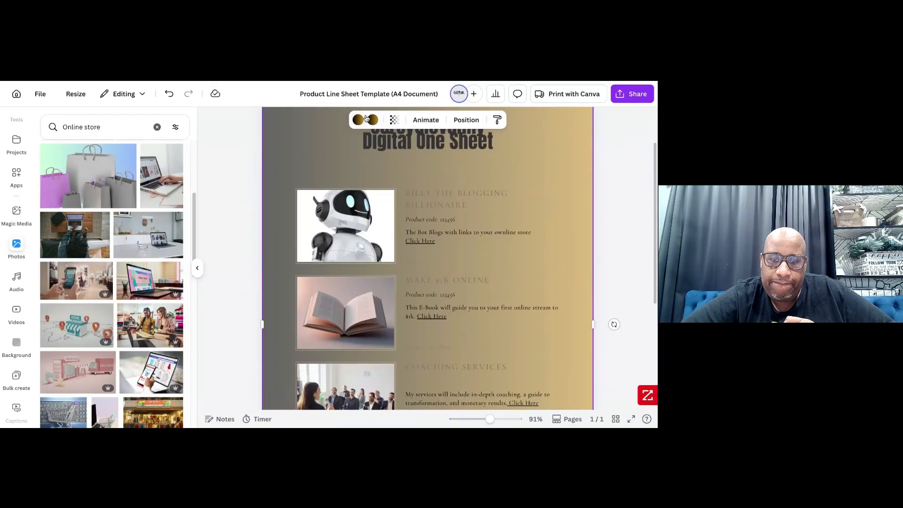
pyautogui.click(394, 124)
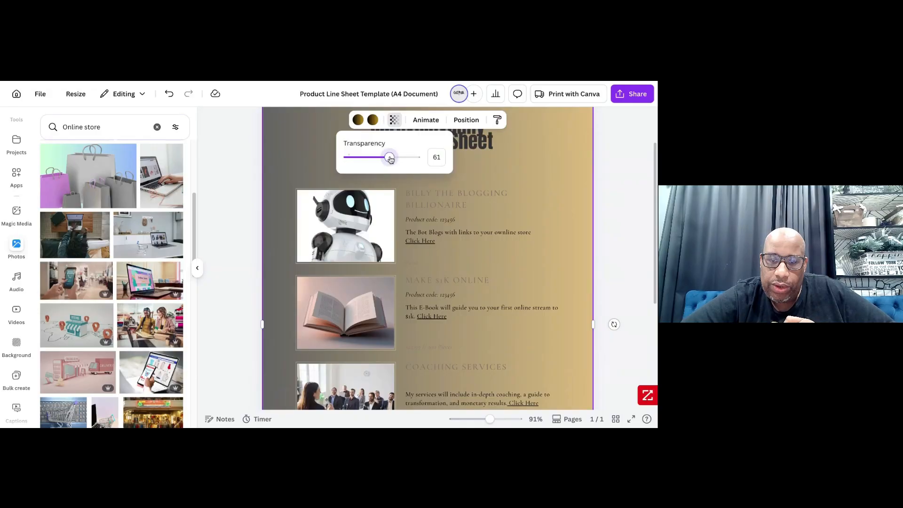
pyautogui.moveTo(389, 157); pyautogui.dragTo(441, 162)
pyautogui.click(537, 183)
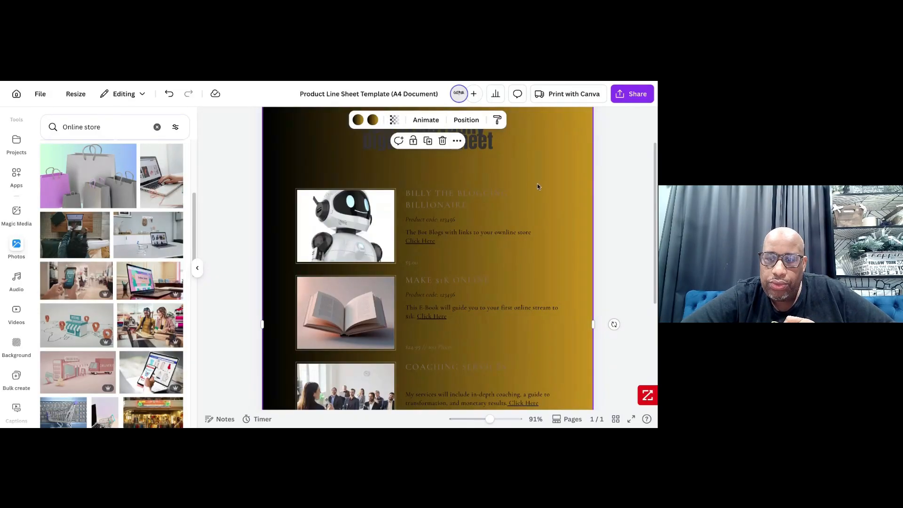
# - Colour the "Digital One Sheet" heading white and give it an Outline effect in black
pyautogui.click(486, 150)
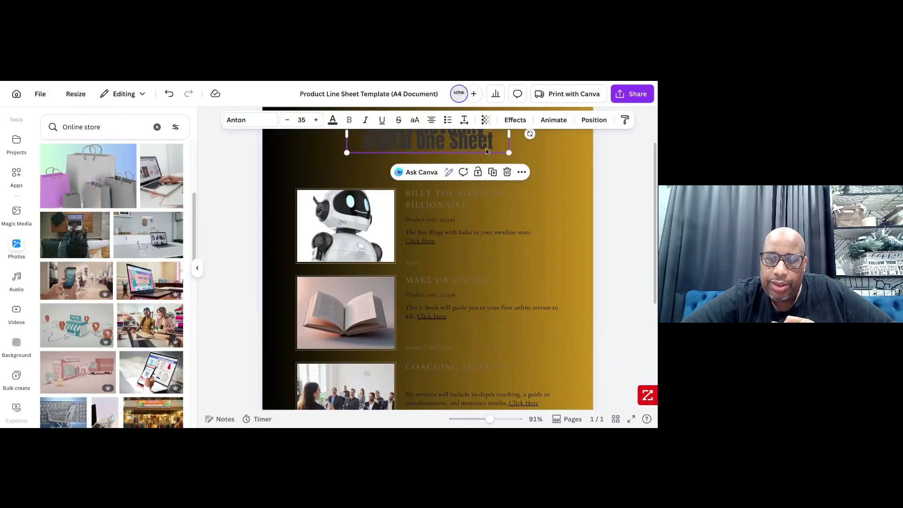
pyautogui.click(333, 120)
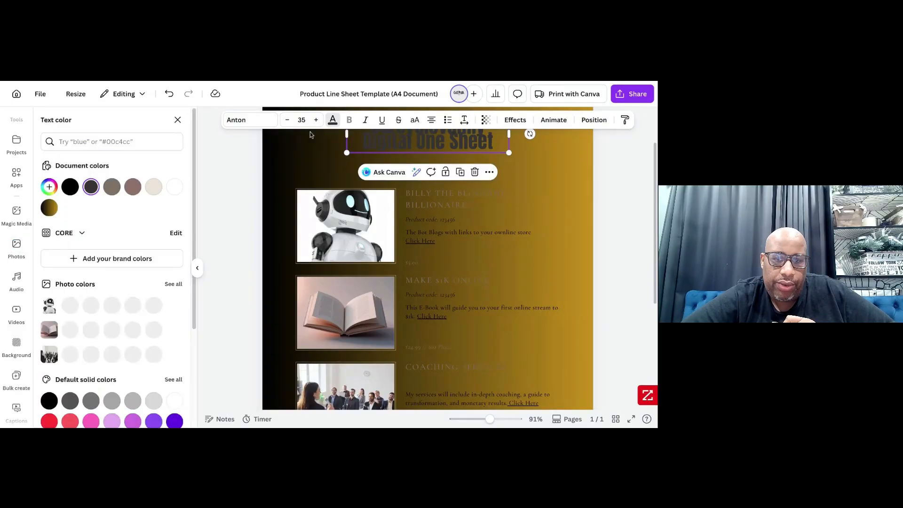
pyautogui.click(175, 186)
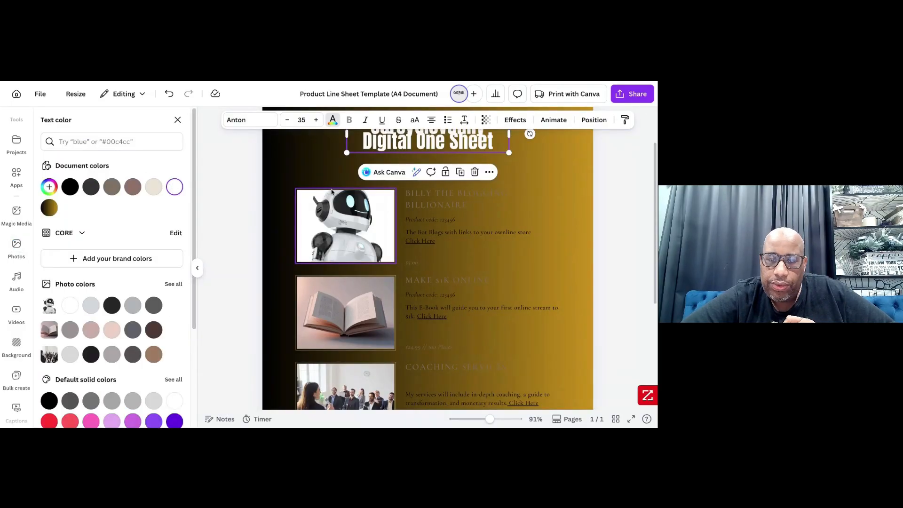
pyautogui.click(510, 123)
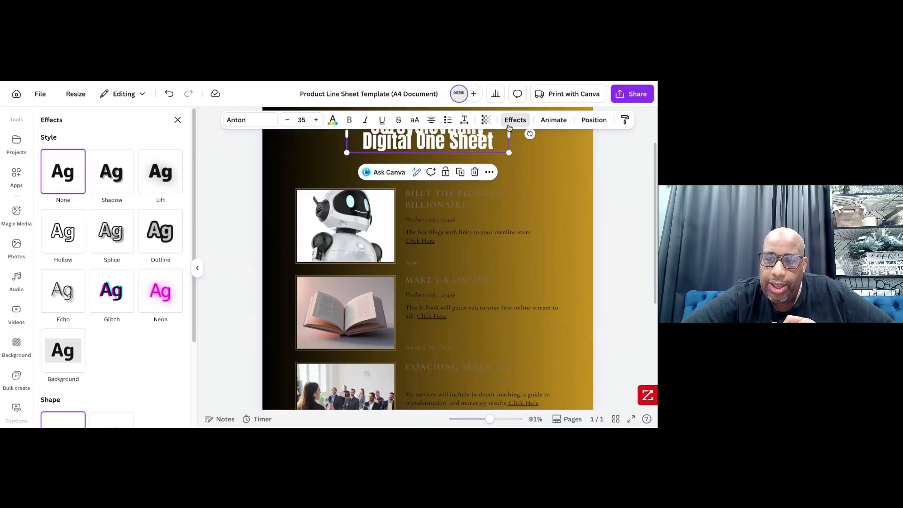
pyautogui.click(173, 238)
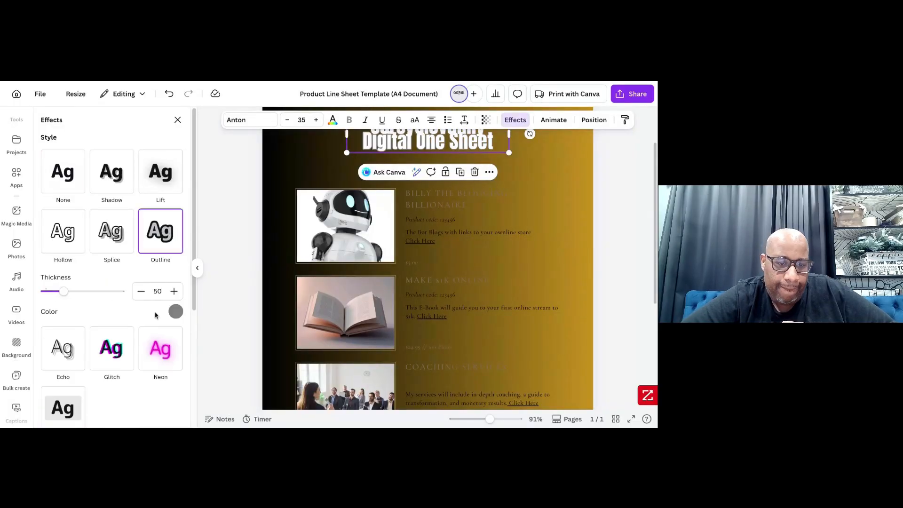
pyautogui.click(176, 311)
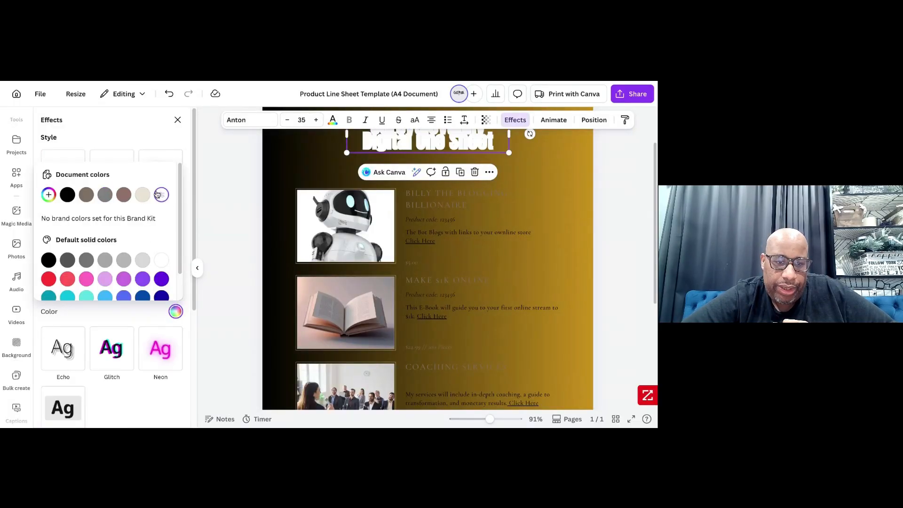
pyautogui.click(49, 260)
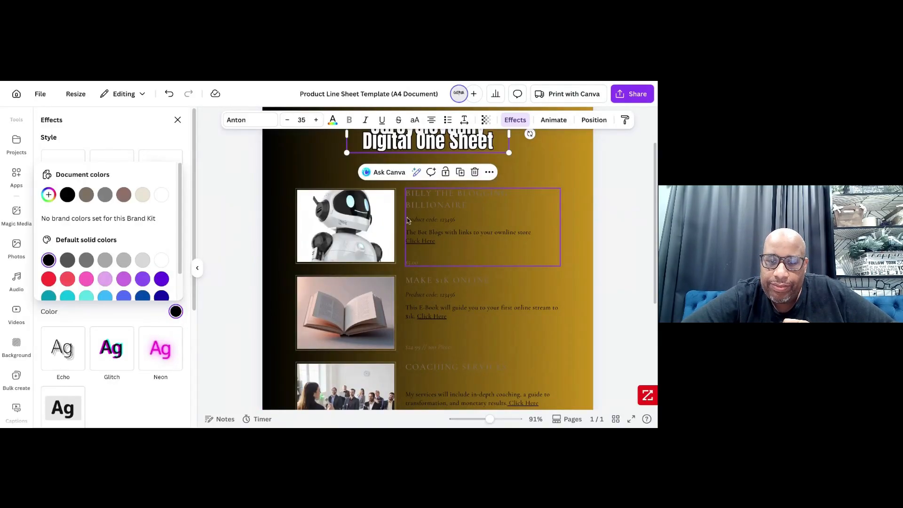
# - Set the text of the whole "Billy the Blogging Billionaire" entry to black
pyautogui.click(427, 194)
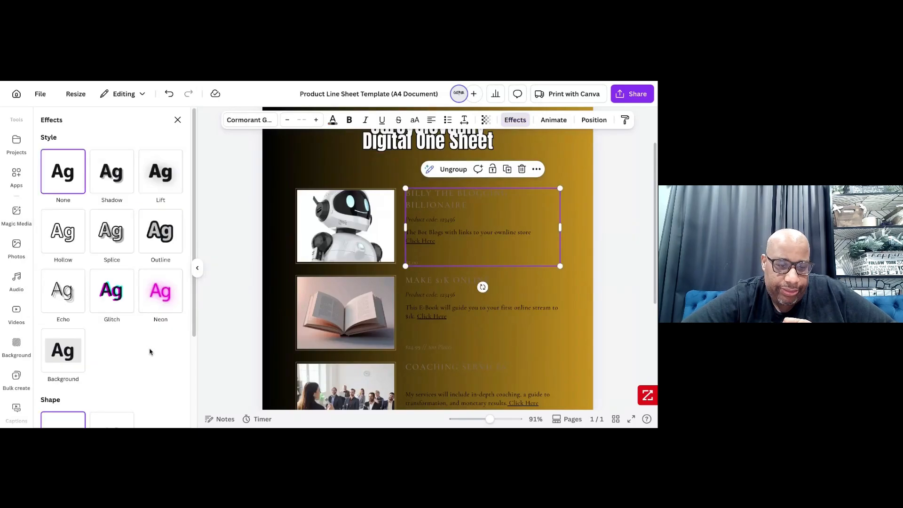
pyautogui.click(333, 123)
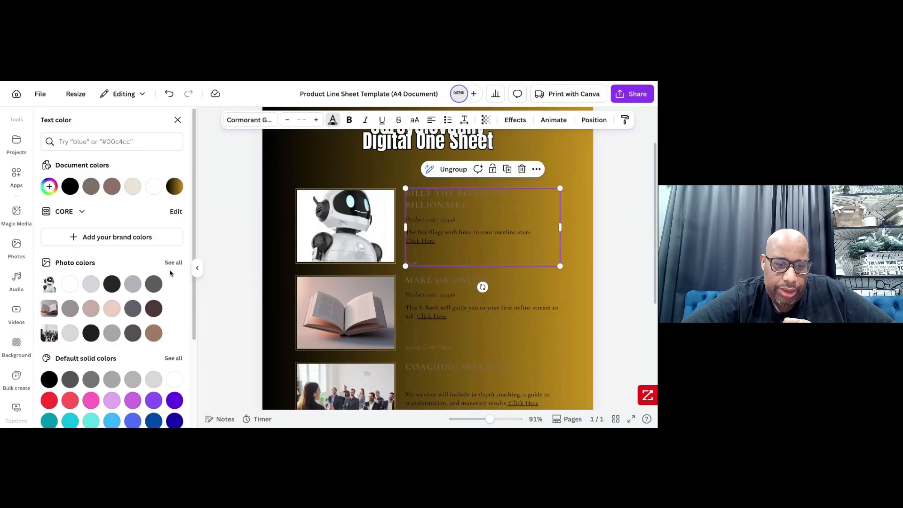
pyautogui.scroll(-3, 170, 273)
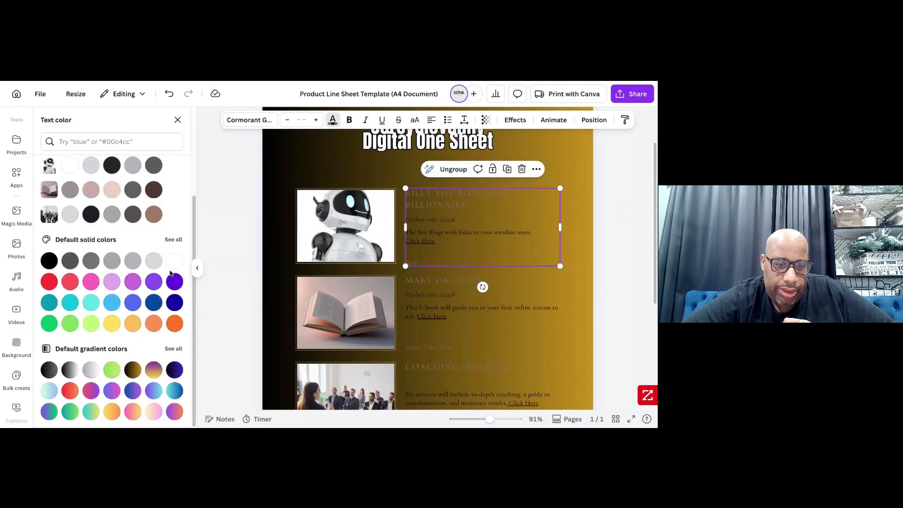
pyautogui.click(49, 262)
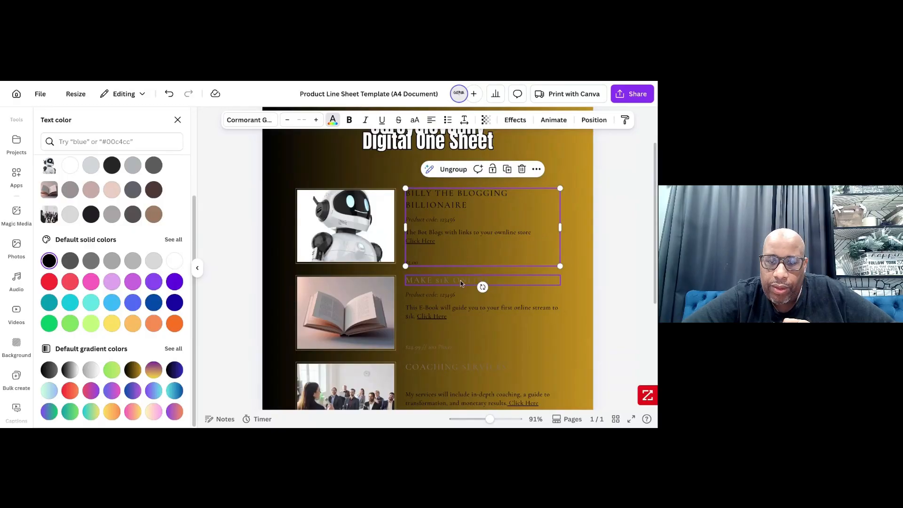
# - Change the "Make $1K Online" title and that entry's price and pieces line to black
pyautogui.click(463, 297)
pyautogui.click(549, 323)
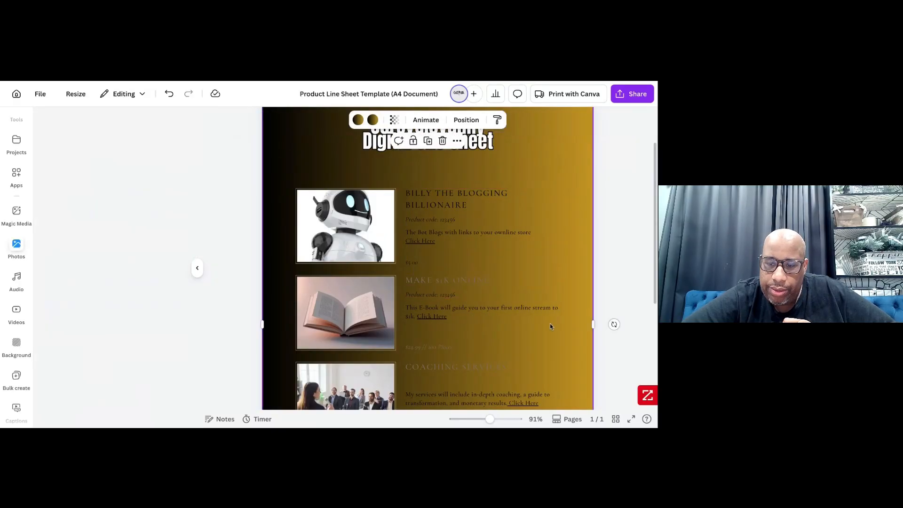
pyautogui.click(517, 280)
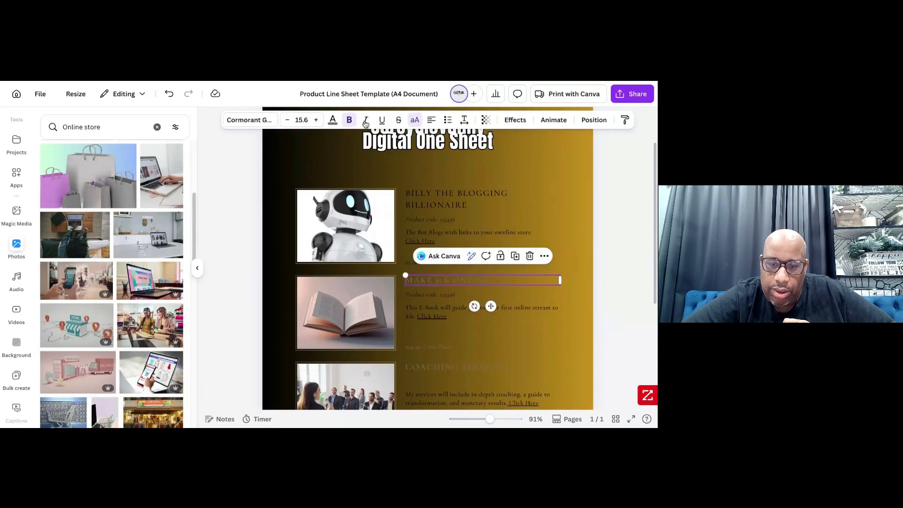
pyautogui.click(332, 120)
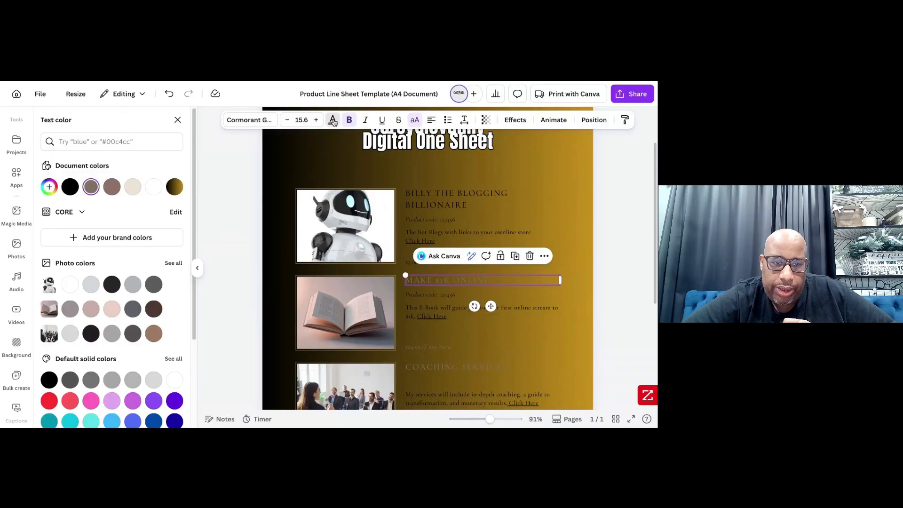
pyautogui.click(70, 186)
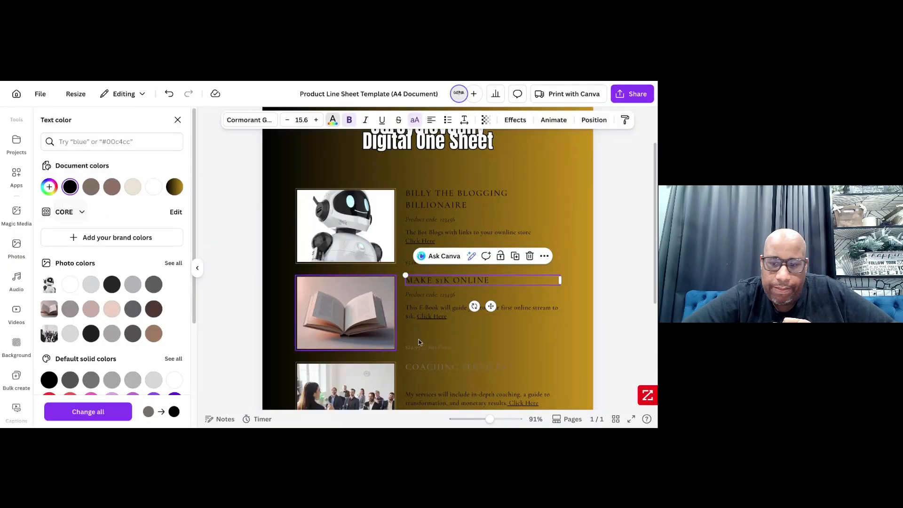
pyautogui.scroll(-2, 420, 342)
pyautogui.click(418, 258)
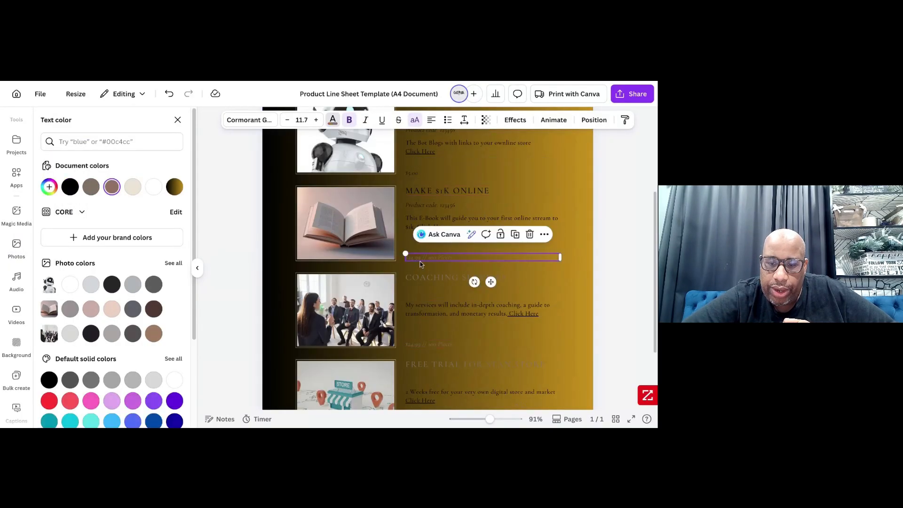
pyautogui.click(71, 186)
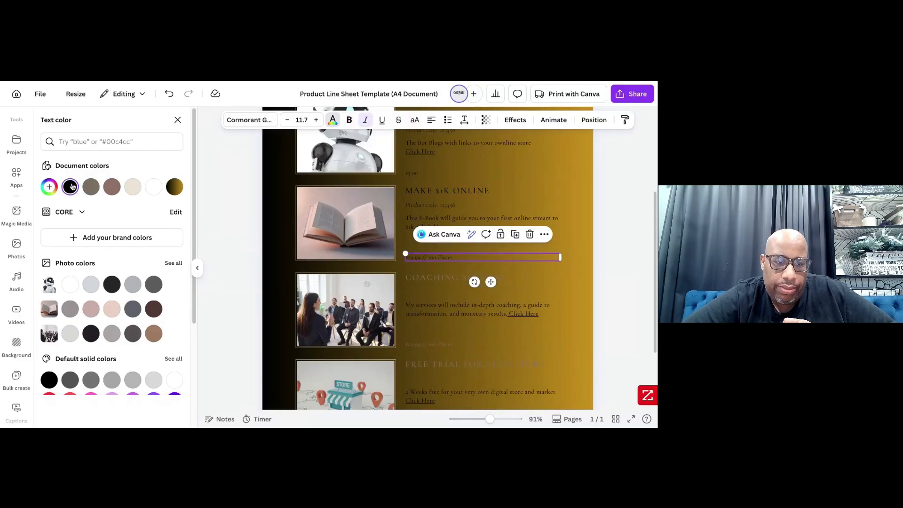
# - Change the "Coaching Services" title and that entry's price and pieces line to black
pyautogui.click(422, 278)
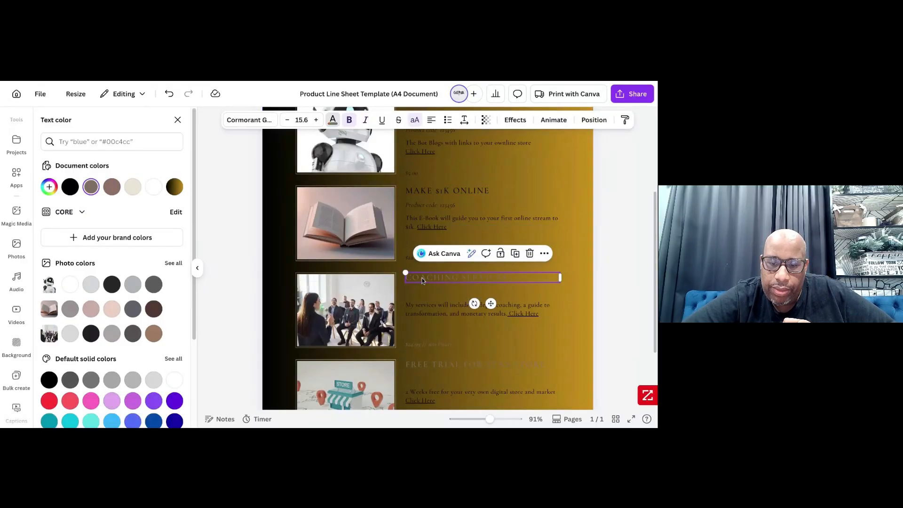
pyautogui.click(70, 187)
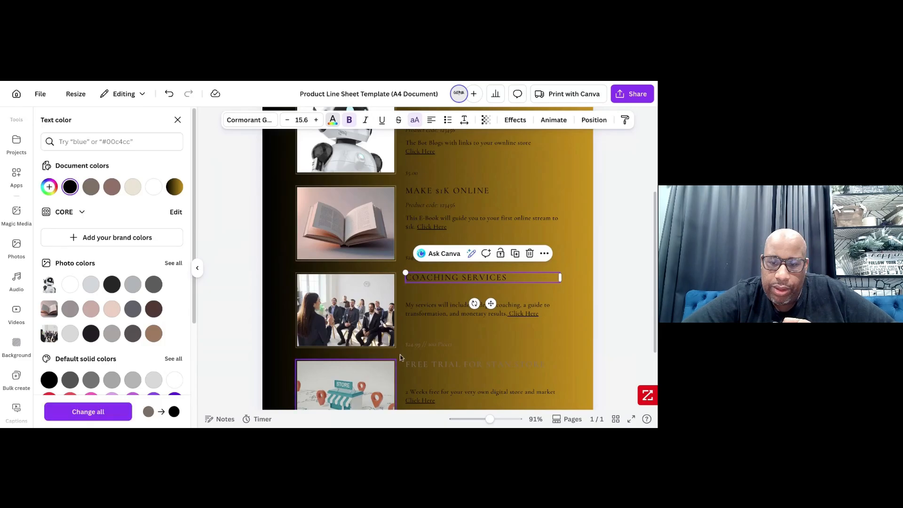
pyautogui.click(425, 347)
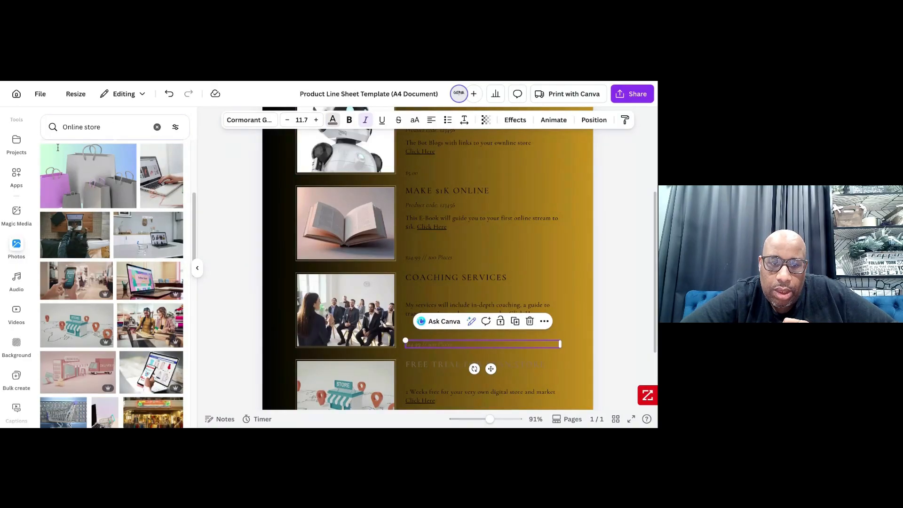
pyautogui.click(70, 186)
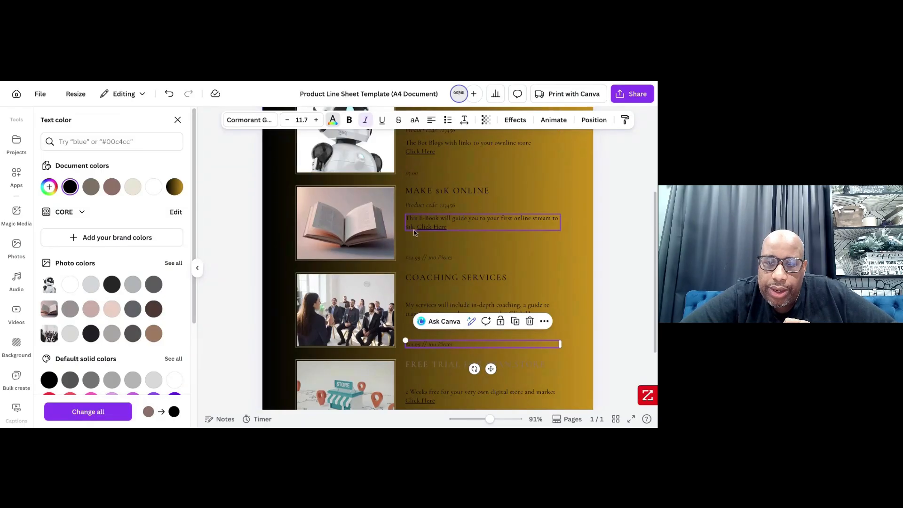
# - Replace the price and pieces line of the "Make $1K Online" entry with $9
pyautogui.doubleClick(416, 262)
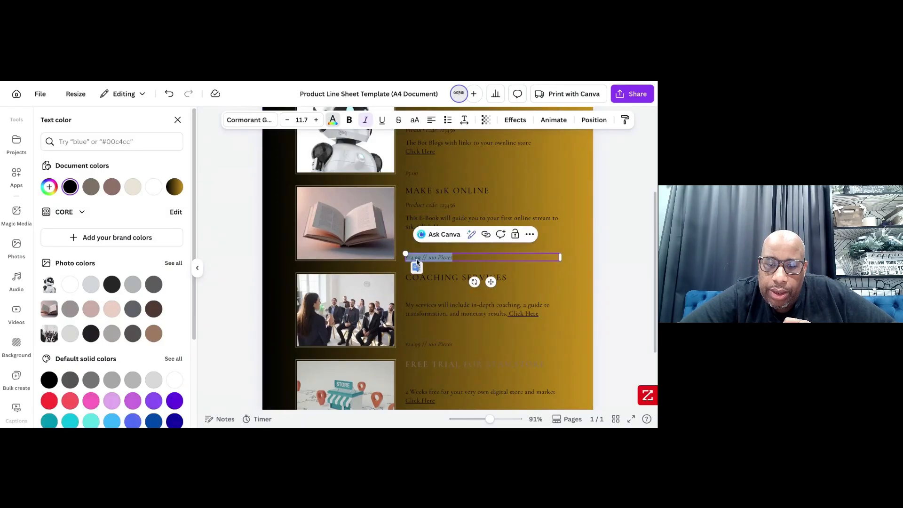
pyautogui.moveTo(464, 257); pyautogui.dragTo(401, 256)
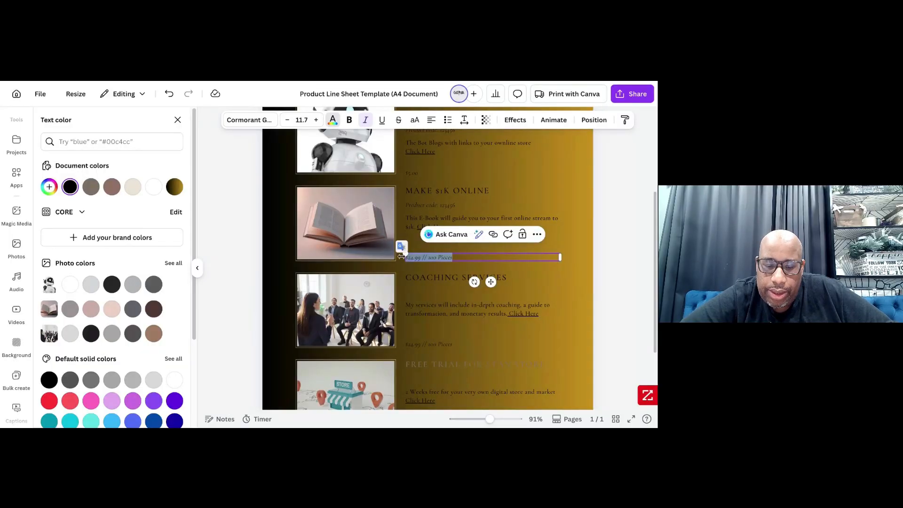
pyautogui.press('BackSpace')
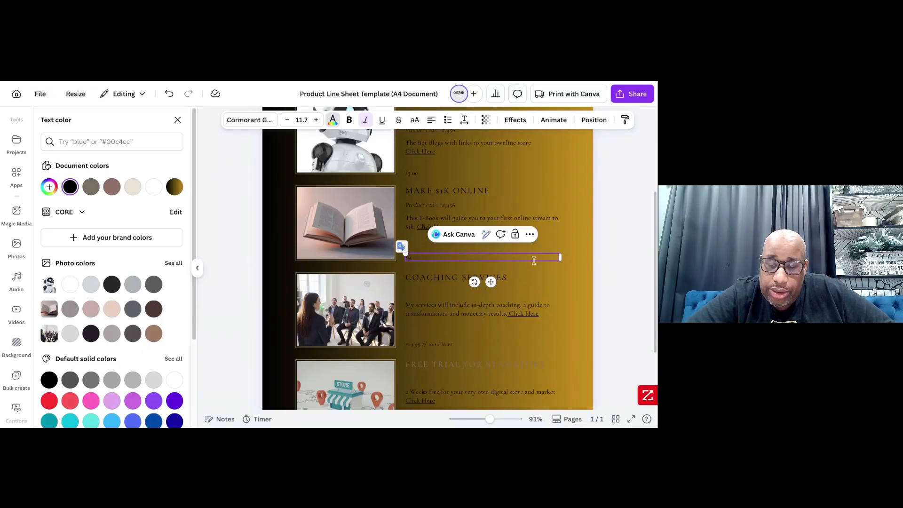
pyautogui.write('$9')
pyautogui.click(548, 266)
# - Replace the price and pieces line of the "Coaching Services" entry with $97
pyautogui.scroll(-3, 549, 267)
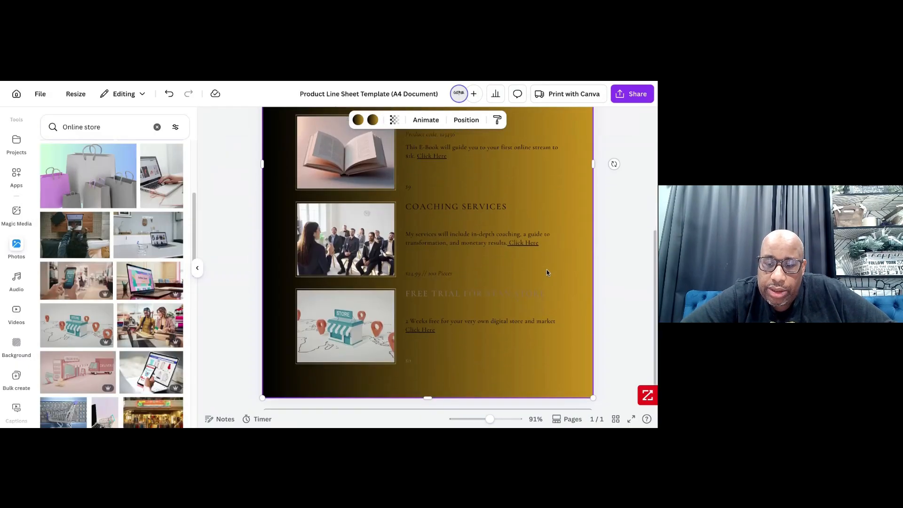
pyautogui.click(485, 275)
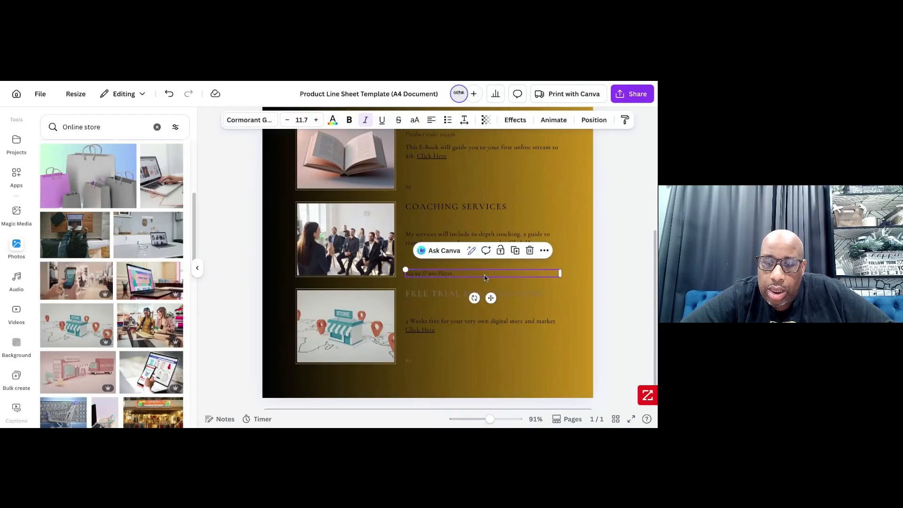
pyautogui.doubleClick(484, 277)
pyautogui.press('BackSpace')
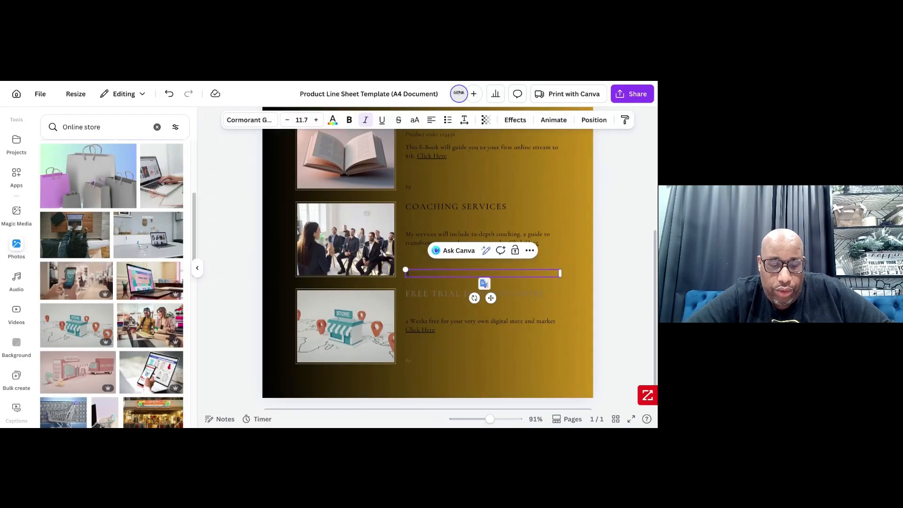
pyautogui.write('$97')
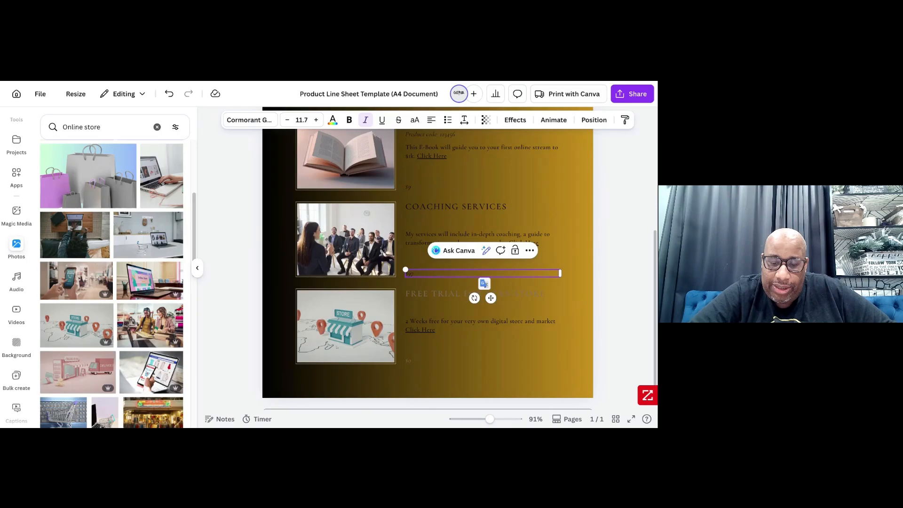
pyautogui.click(468, 342)
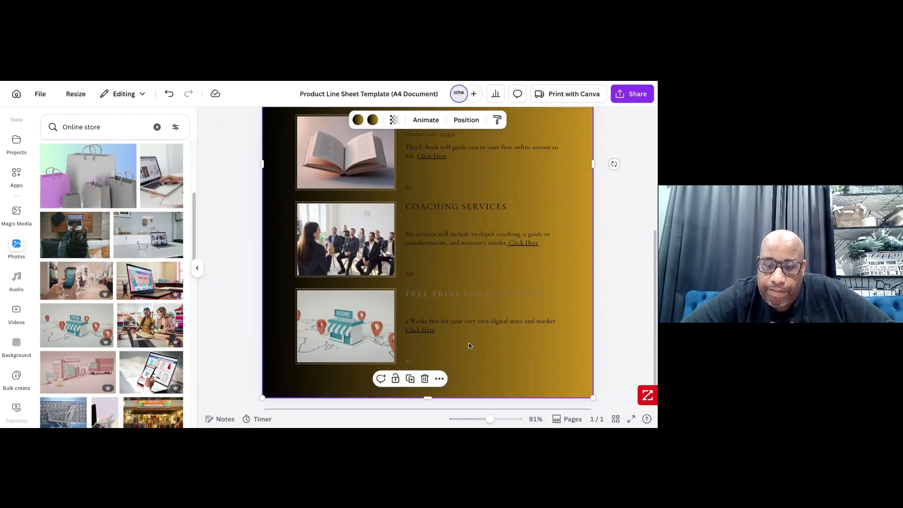
# - Change the "Free Trial for Stan.Store" title and that entry's price line to black
pyautogui.click(427, 362)
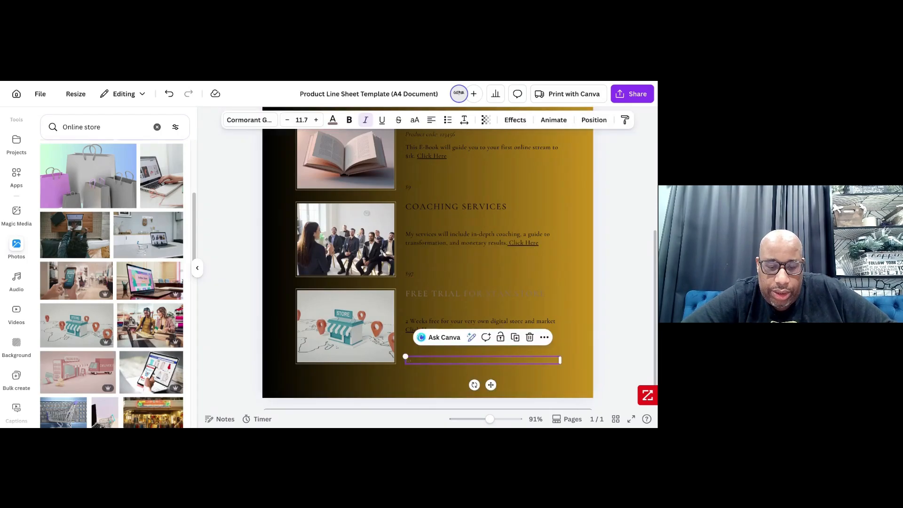
pyautogui.click(423, 296)
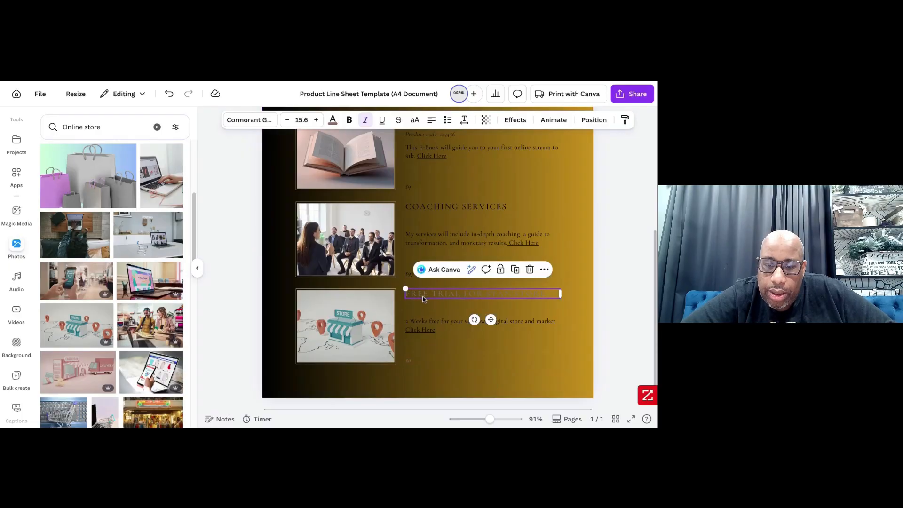
pyautogui.click(332, 120)
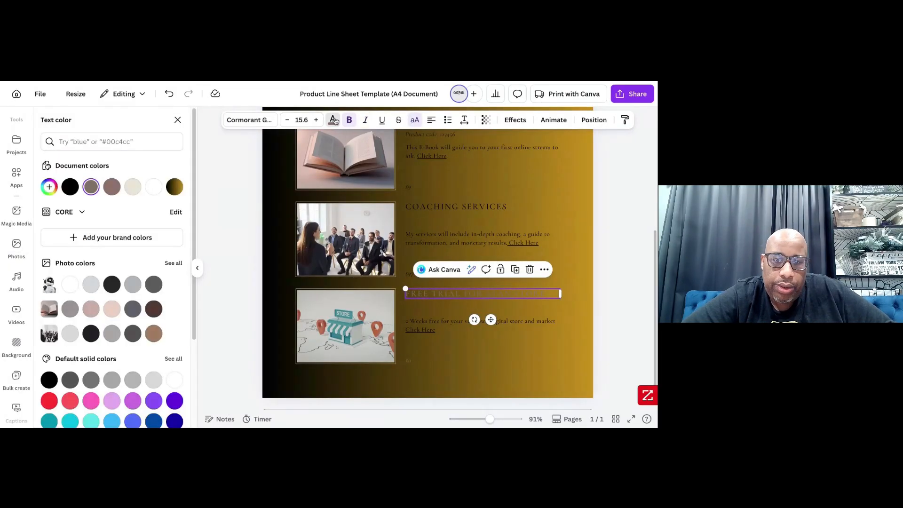
pyautogui.click(70, 187)
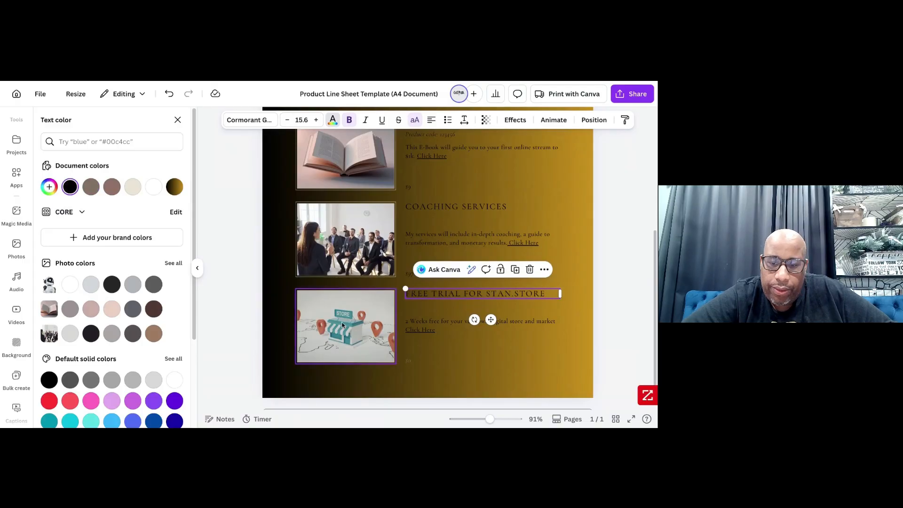
pyautogui.click(411, 363)
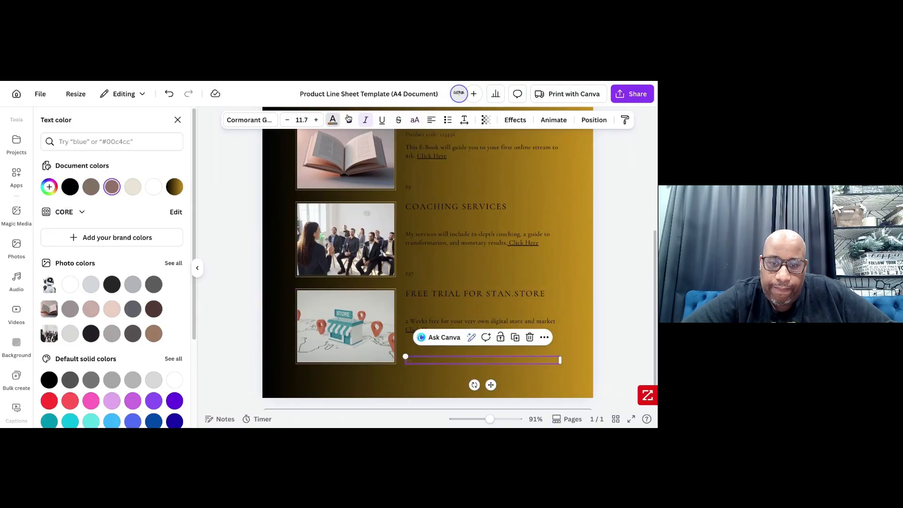
pyautogui.click(71, 187)
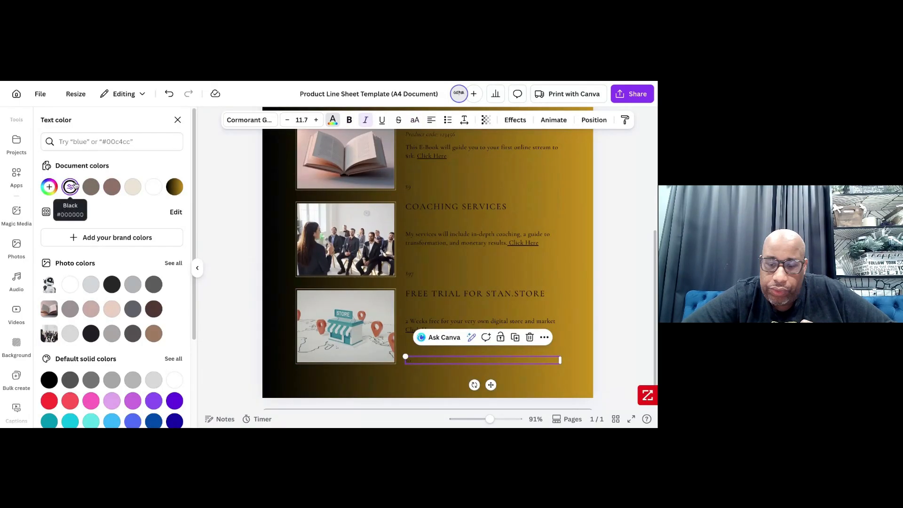
pyautogui.scroll(4, 452, 263)
pyautogui.scroll(-5, 452, 263)
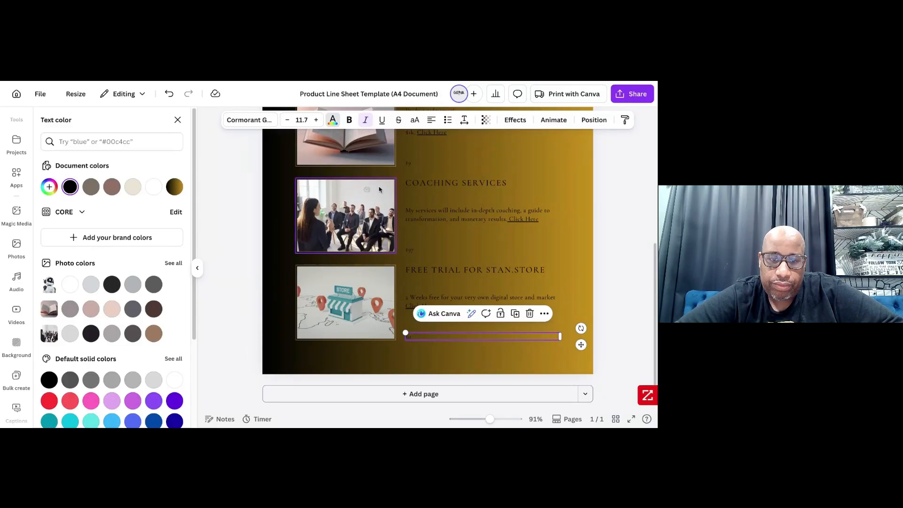
pyautogui.click(496, 351)
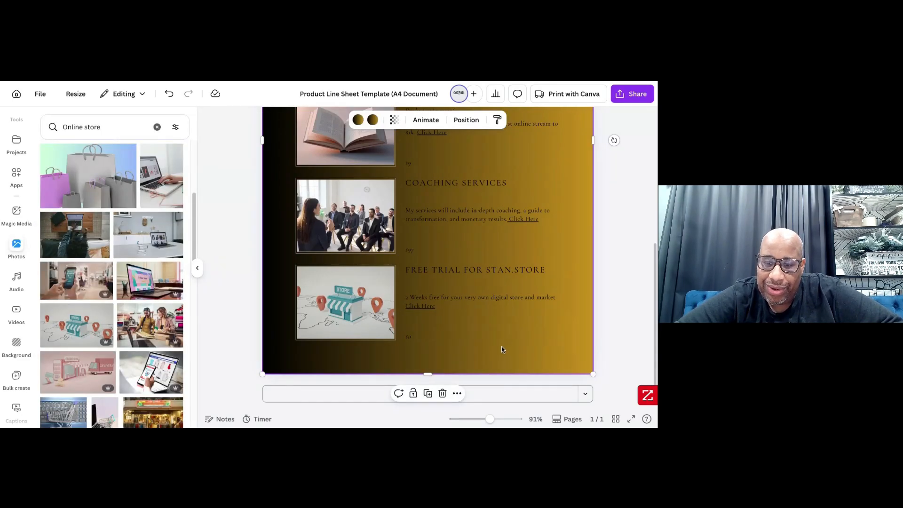
pyautogui.moveTo(502, 346); pyautogui.dragTo(510, 311)
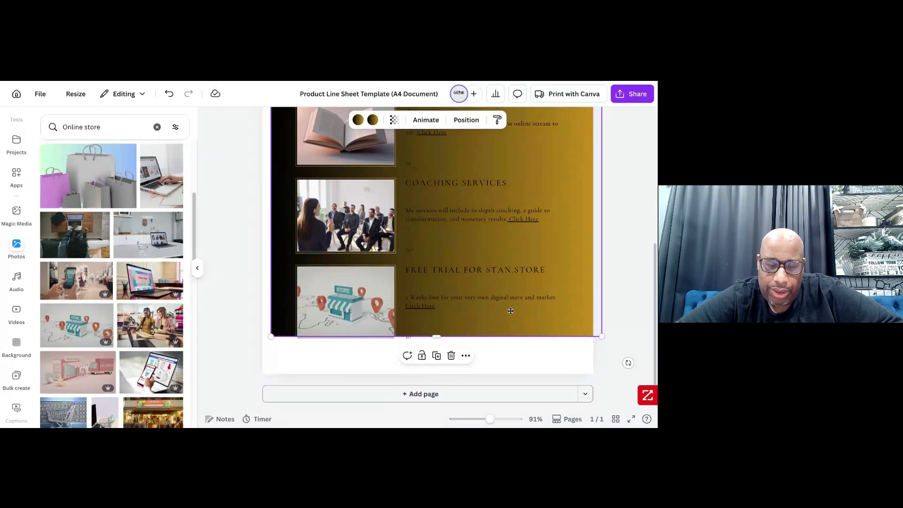
pyautogui.hotkey('ctrl', 'z')
# - Enlarge the "Digital One Sheet" heading to about font size 40.9 and centre it horizontally above the product entries
pyautogui.scroll(2, 510, 311)
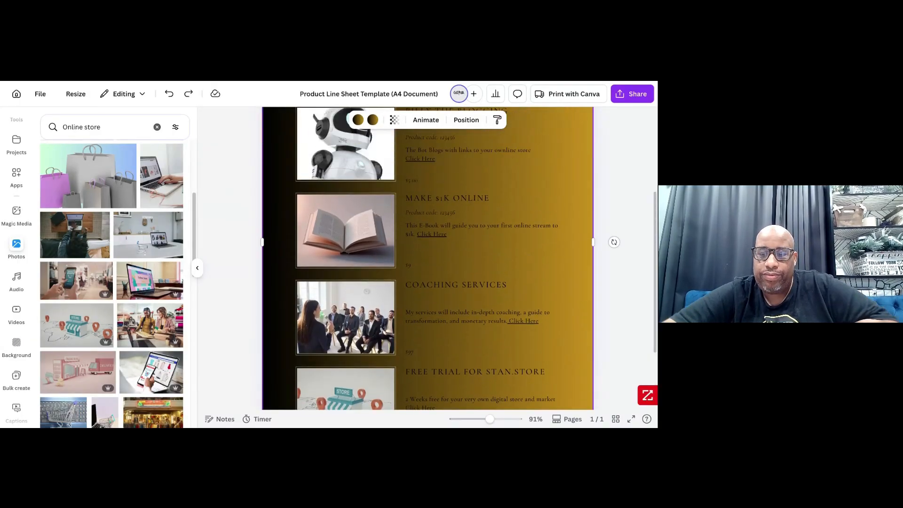
pyautogui.scroll(3, 428, 259)
pyautogui.click(449, 190)
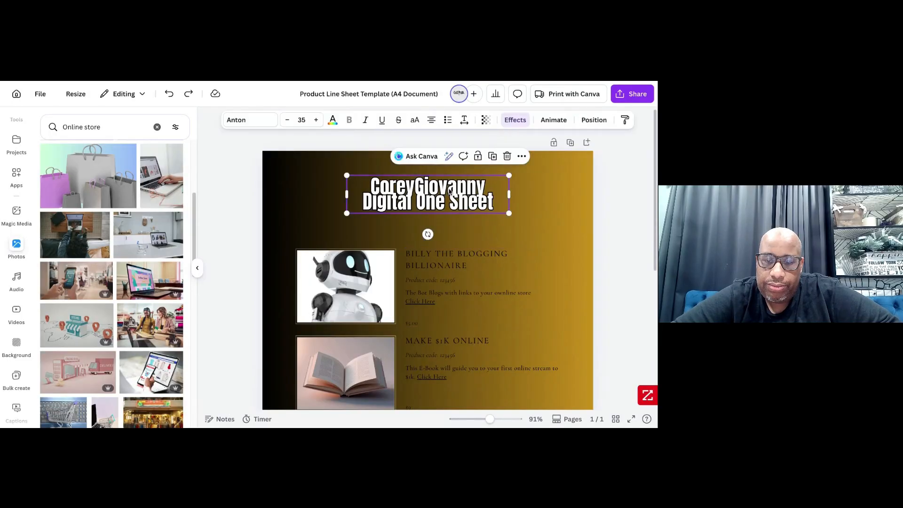
pyautogui.moveTo(508, 213); pyautogui.dragTo(530, 236)
pyautogui.moveTo(474, 202)
pyautogui.mouseDown()
pyautogui.moveTo(435, 202)
pyautogui.moveTo(459, 195)
pyautogui.mouseUp()
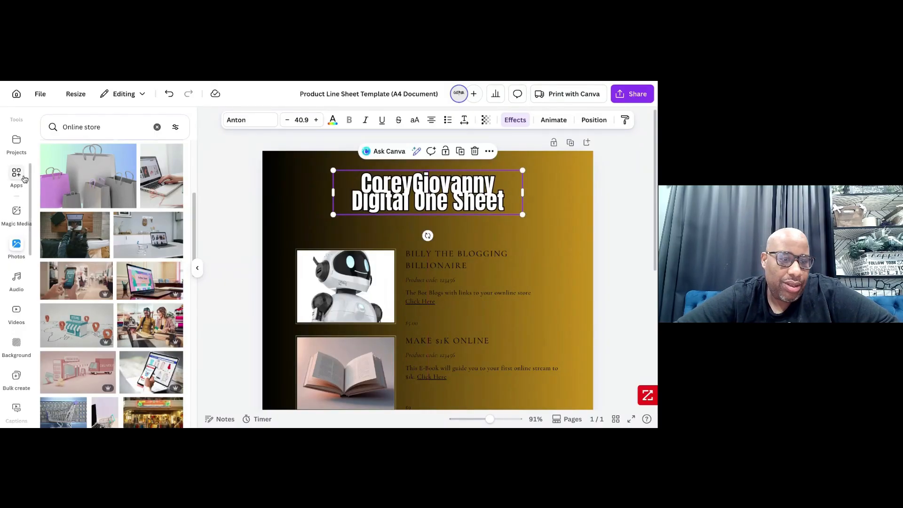
# - Insert the C.O.R.E. Conversations logo from the uploaded images and remove its white background
pyautogui.scroll(4, 21, 174)
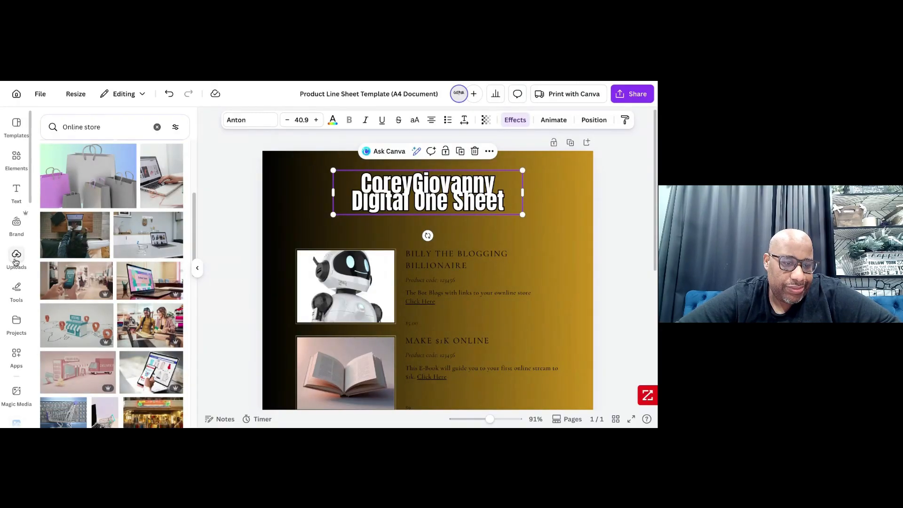
pyautogui.click(16, 254)
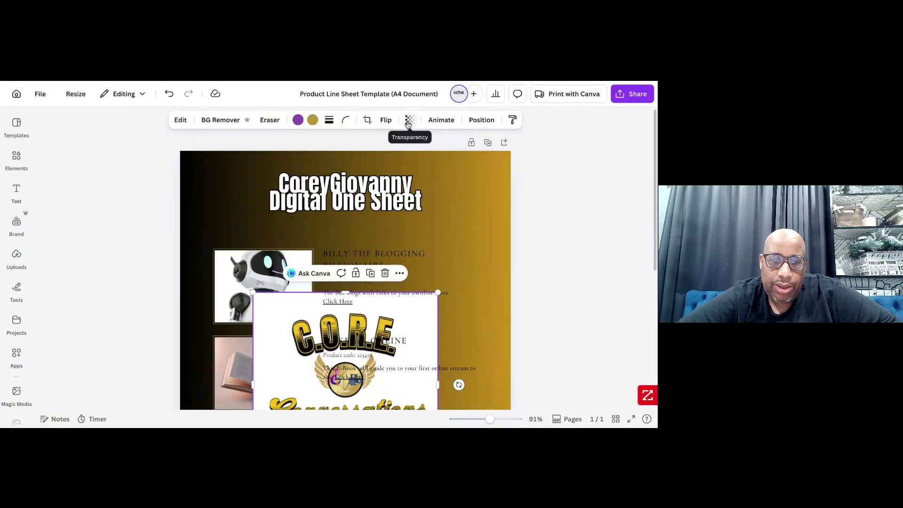
pyautogui.click(219, 121)
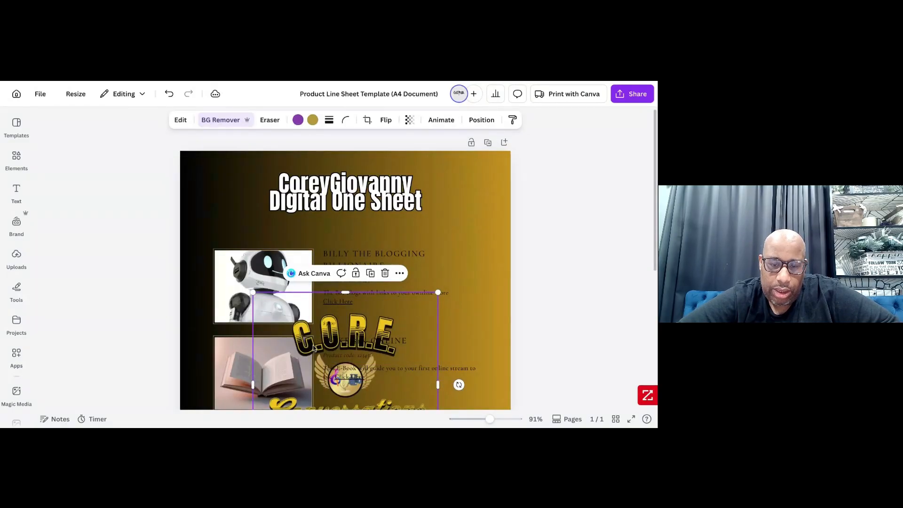
# - Move the logo to the page's upper-left corner and shrink it to about a quarter of the page width, beside the heading
pyautogui.moveTo(301, 337); pyautogui.dragTo(392, 198)
pyautogui.moveTo(272, 198); pyautogui.dragTo(225, 189)
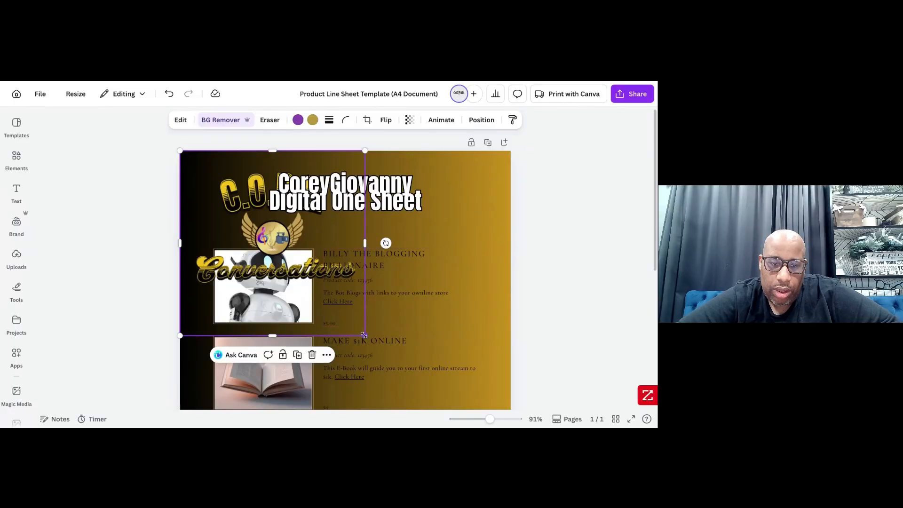
pyautogui.moveTo(363, 335); pyautogui.dragTo(258, 228)
pyautogui.moveTo(236, 183); pyautogui.dragTo(232, 178)
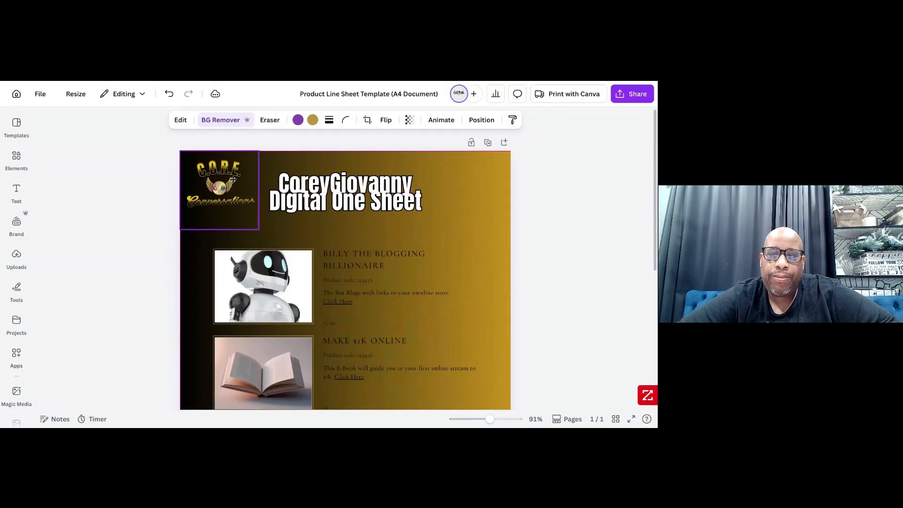
pyautogui.click(516, 219)
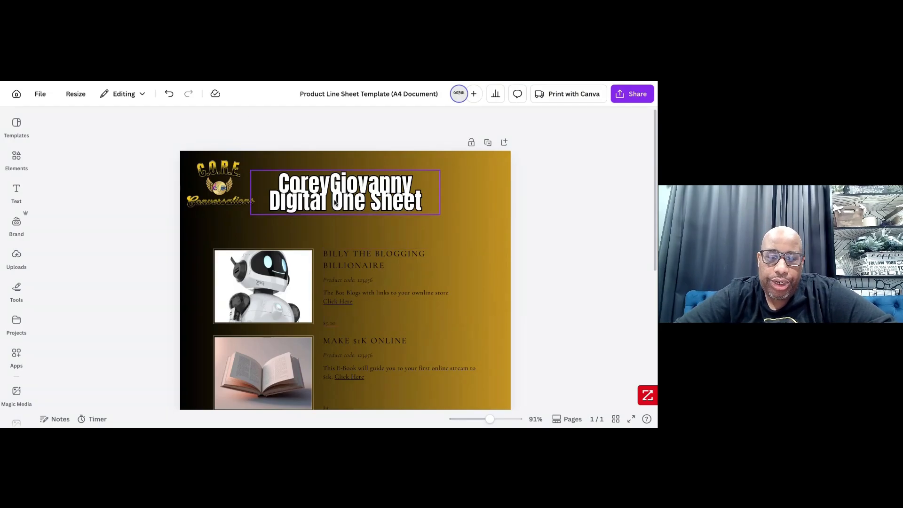
# - Set the "Billy the Blogging Billionaire" entry's font to Anton and apply that font change to all Cormorant Garamond text in the design
pyautogui.scroll(-5, 372, 198)
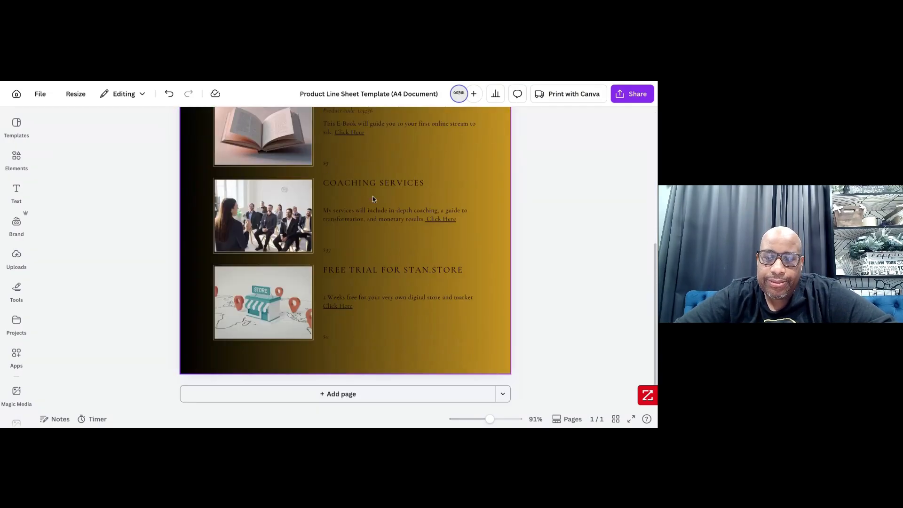
pyautogui.scroll(5, 372, 196)
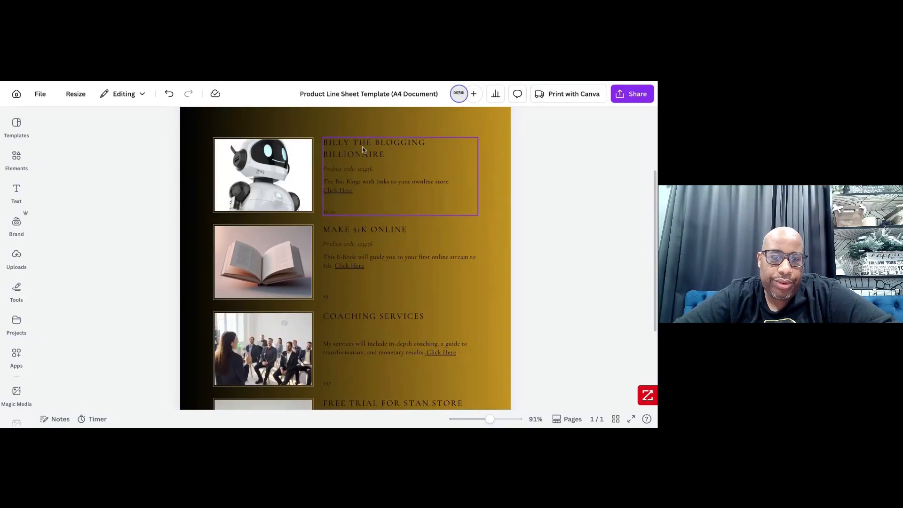
pyautogui.click(362, 149)
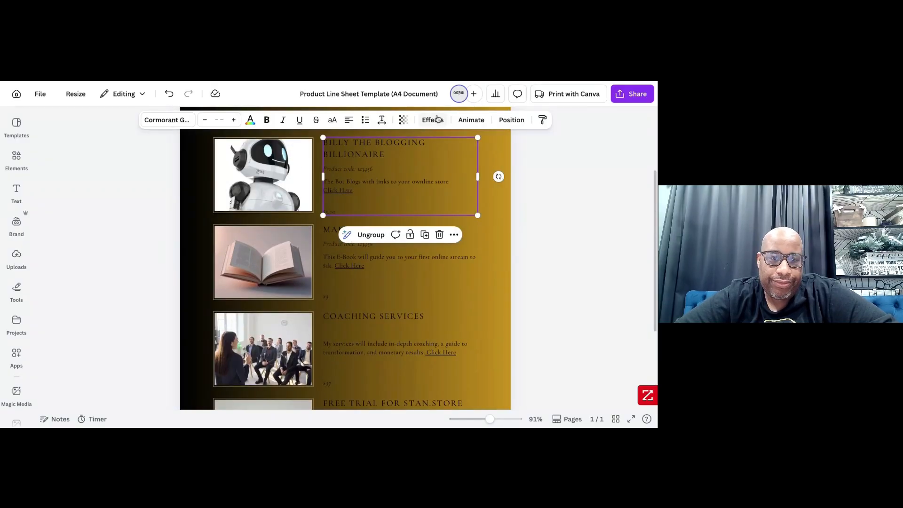
pyautogui.click(167, 120)
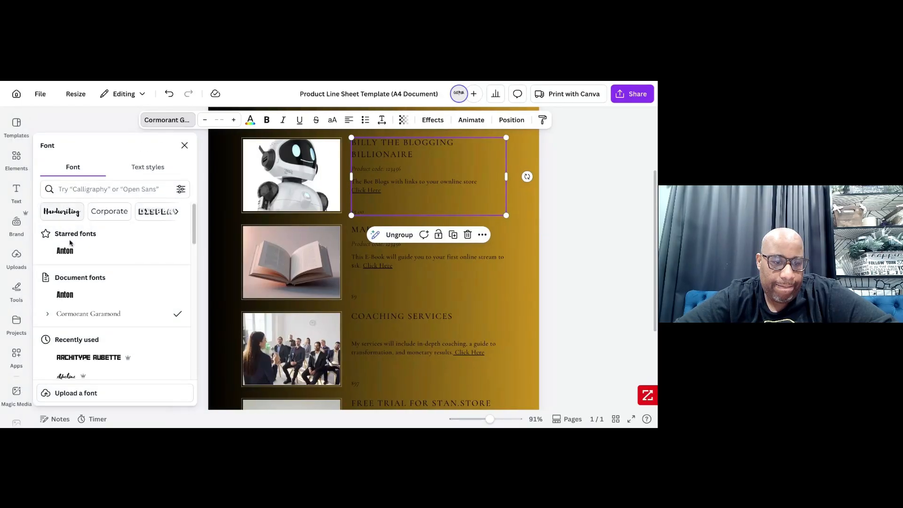
pyautogui.click(66, 251)
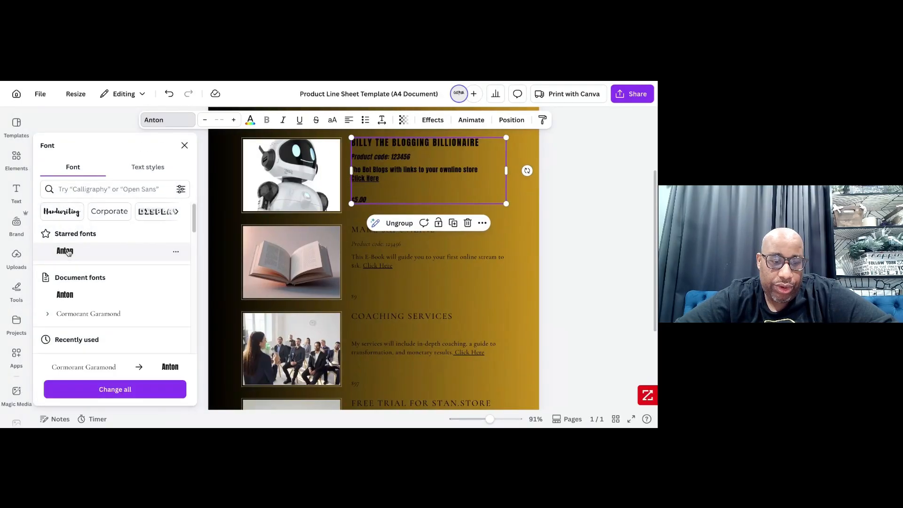
pyautogui.click(119, 397)
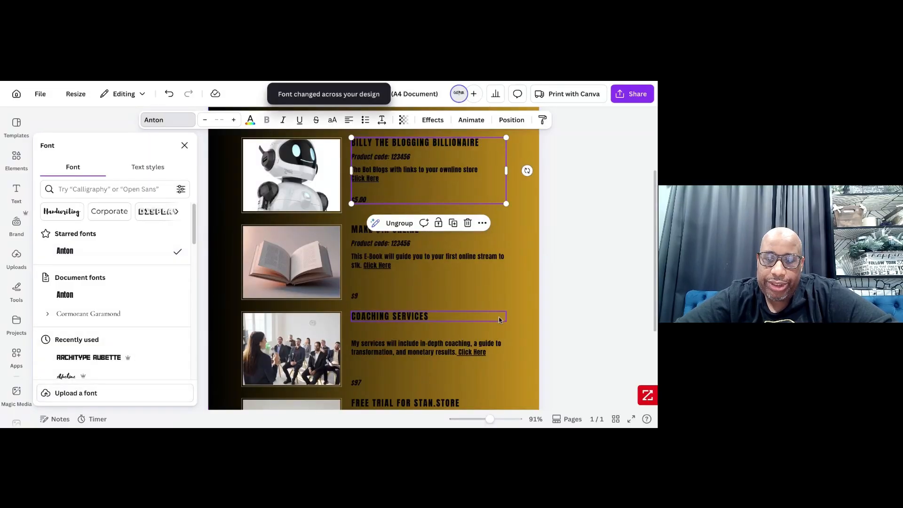
# - Look over the restyled sheet and open the design's sharing options
pyautogui.click(501, 295)
pyautogui.scroll(3, 501, 295)
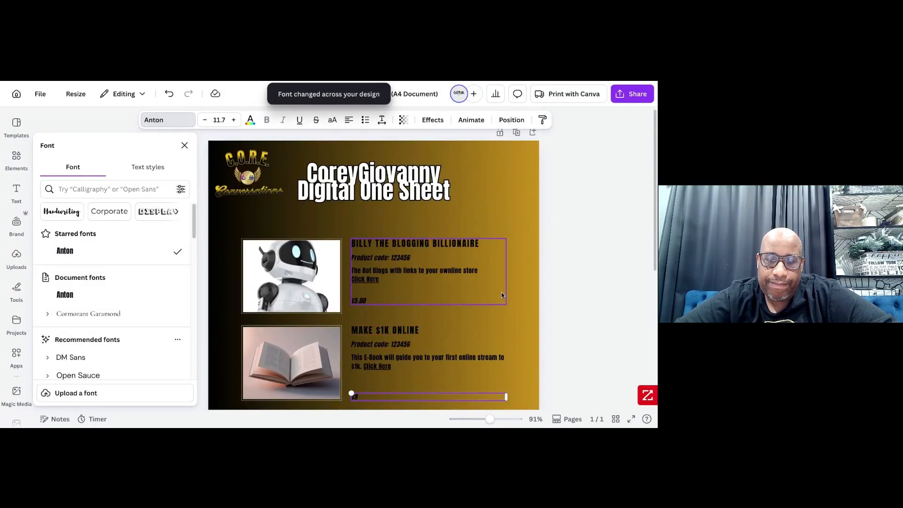
pyautogui.scroll(-5, 501, 295)
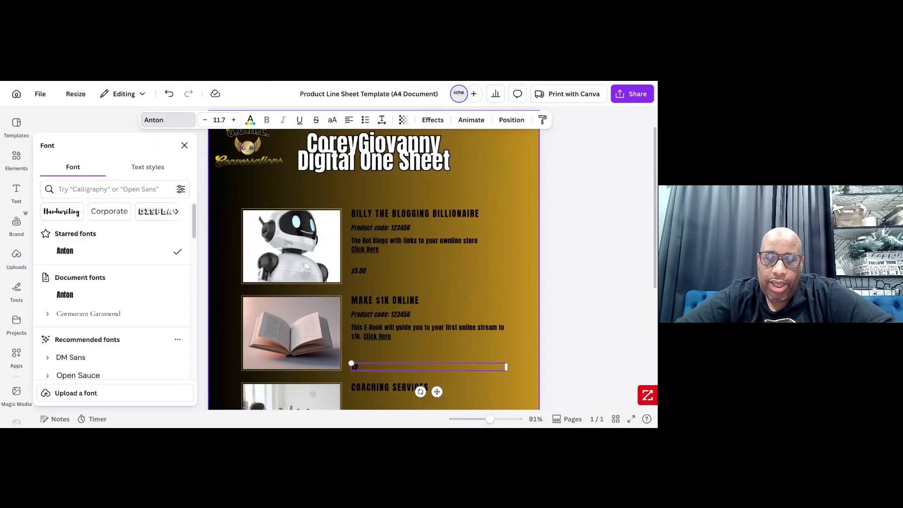
pyautogui.scroll(5, 373, 259)
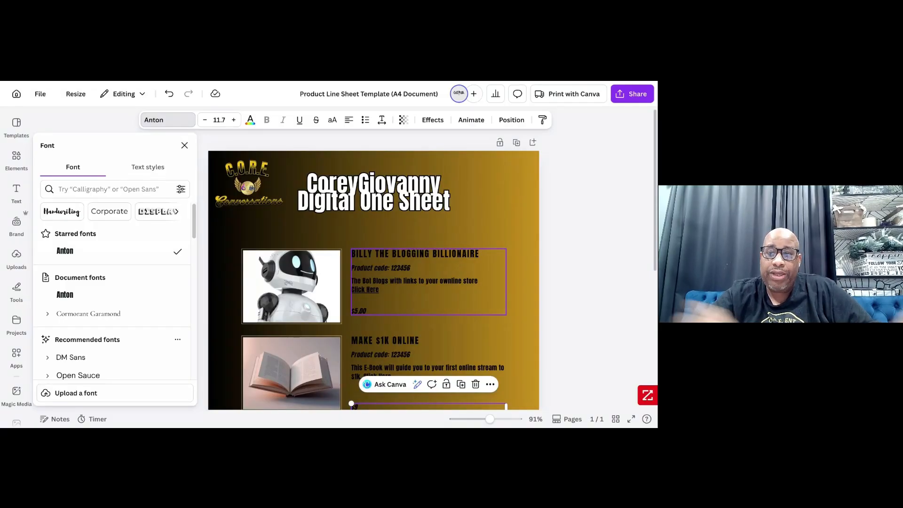
pyautogui.click(629, 100)
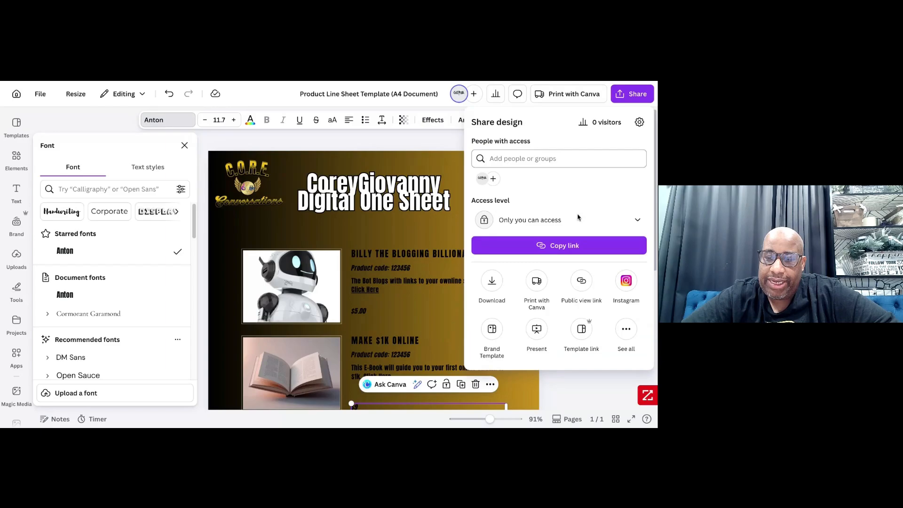